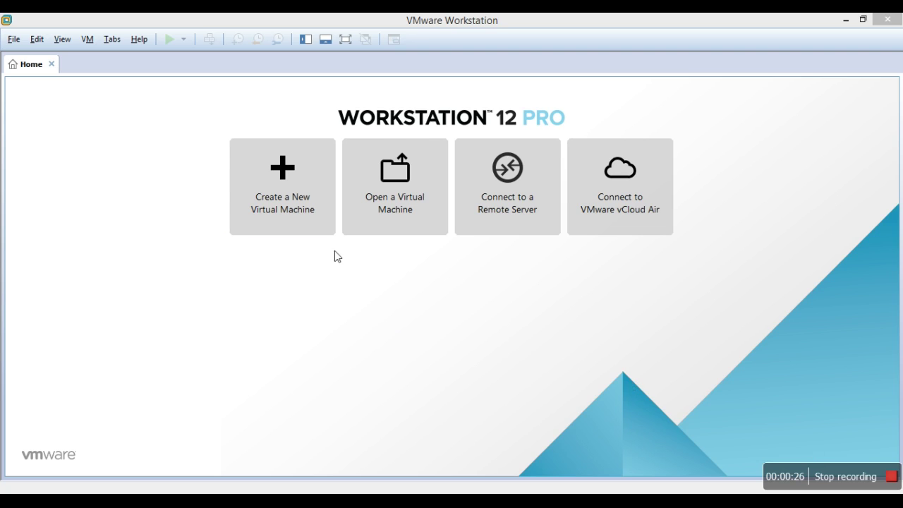
Start a Typical new virtual machine using the CentOS-7-x86_64-Minimal-1611.iso installer image.
click(295, 206)
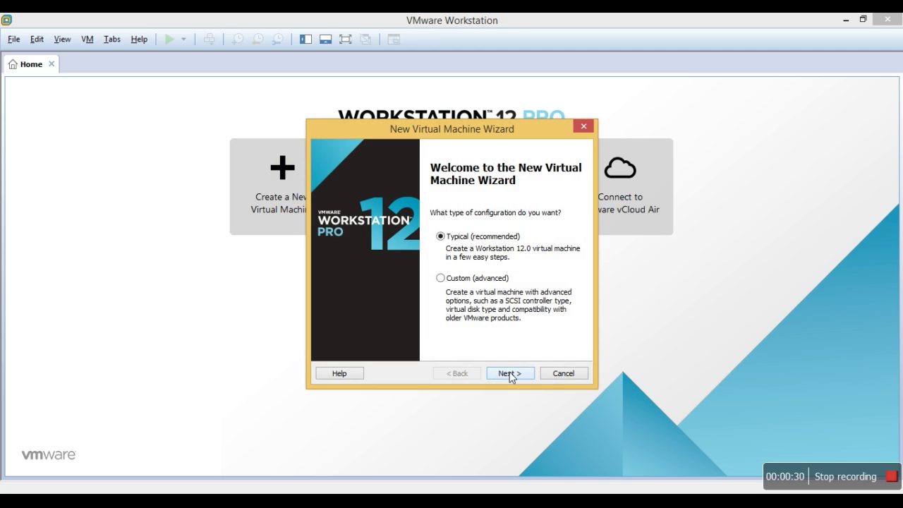
click(509, 374)
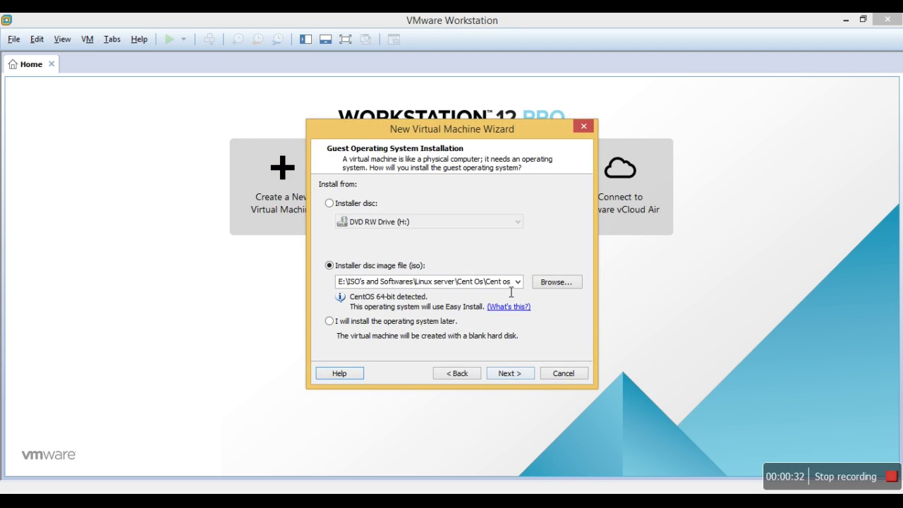
click(560, 285)
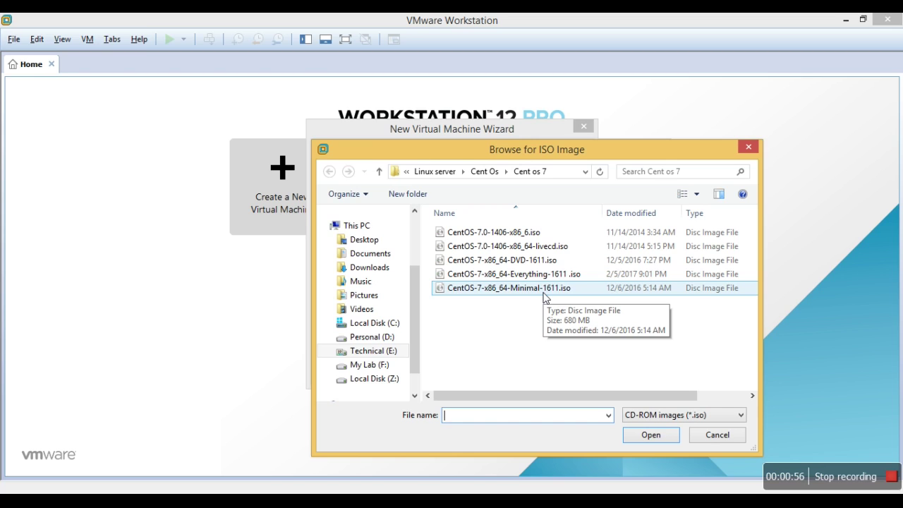
double_click(542, 292)
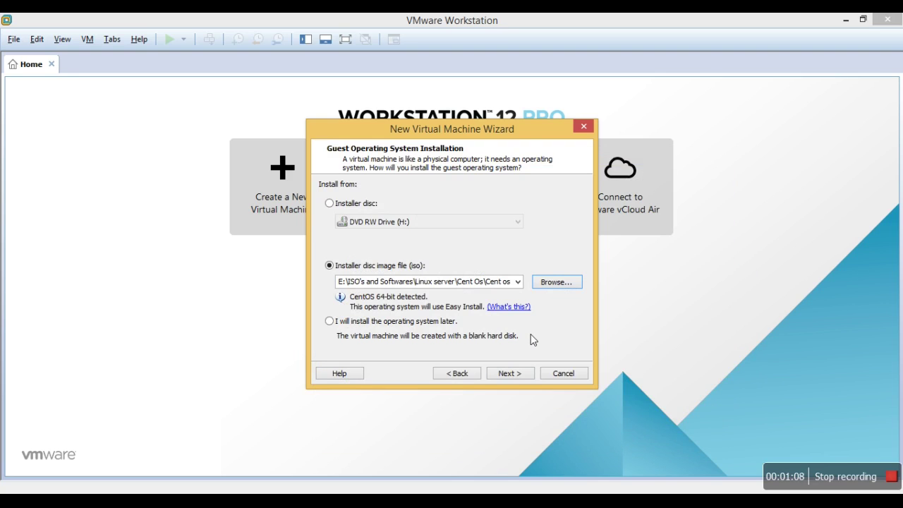
Enter the account's full name and user name, then type and confirm the account password.
click(514, 372)
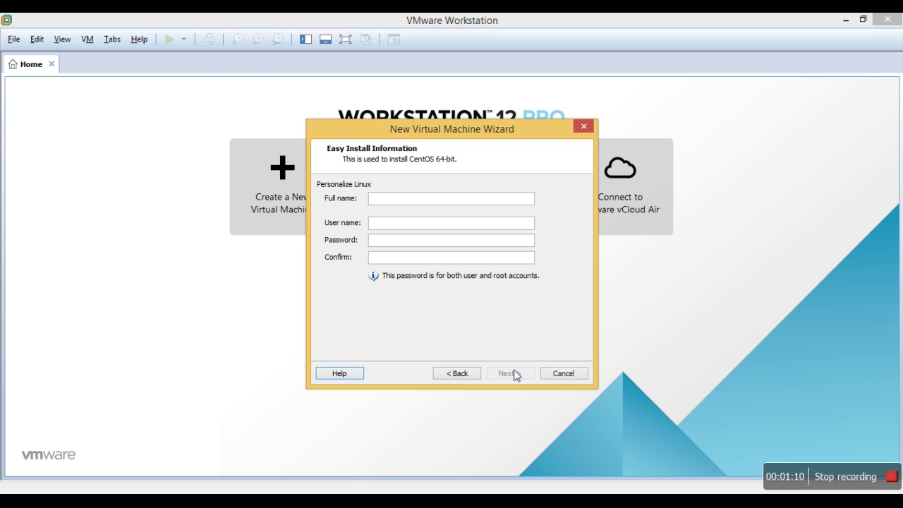
click(464, 203)
text(pay)
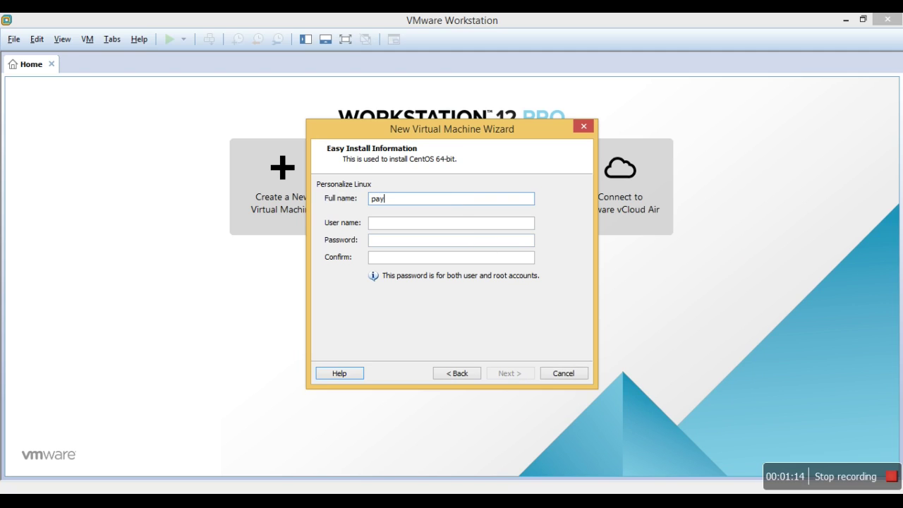
text(ilagam)
key(Tab)
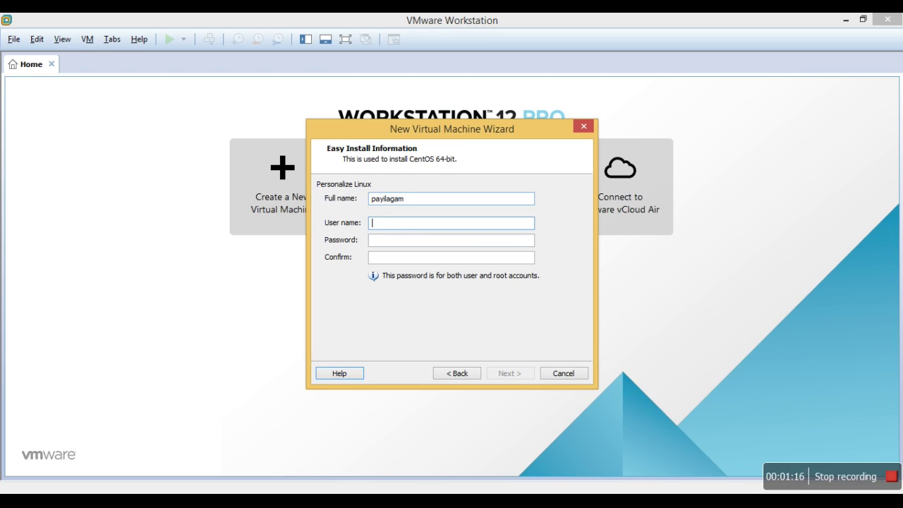
text(payilagam)
key(Tab)
text(123456)
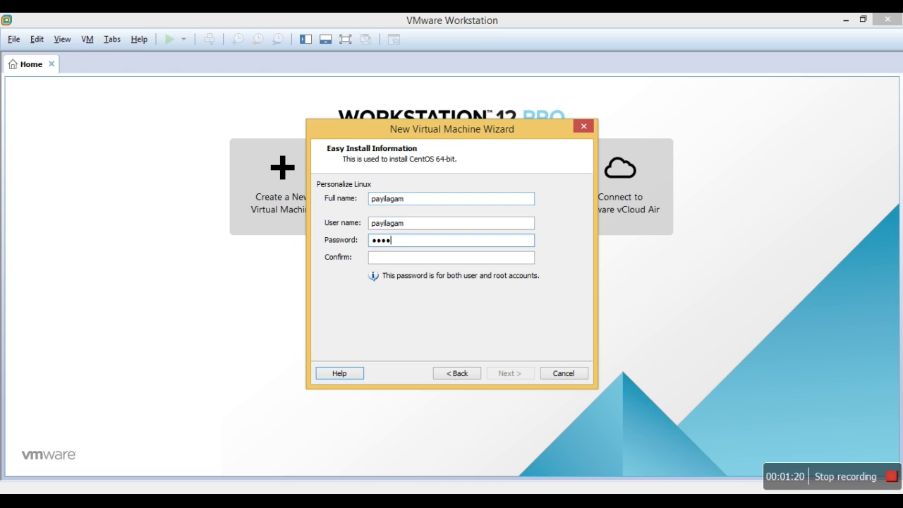
key(Tab)
text(123456)
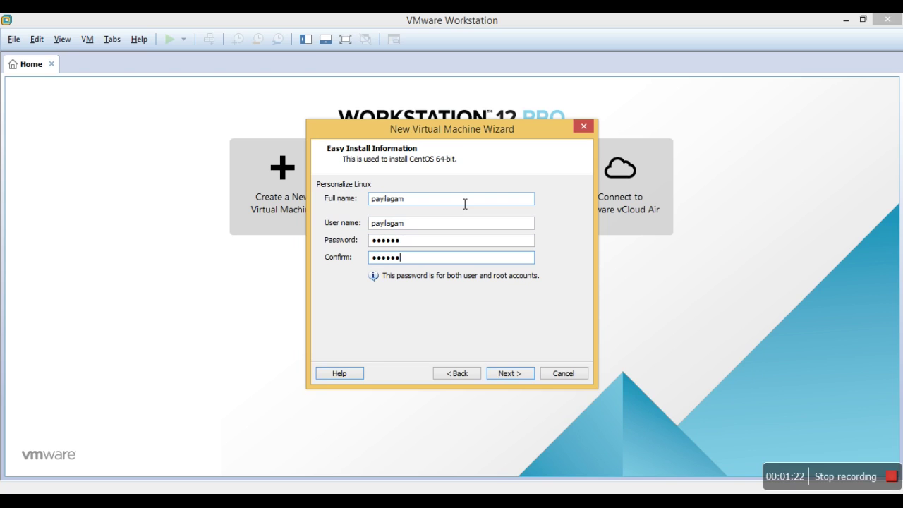
Replace the default virtual machine name with 'CoS 7 - Learning Machine'.
click(515, 370)
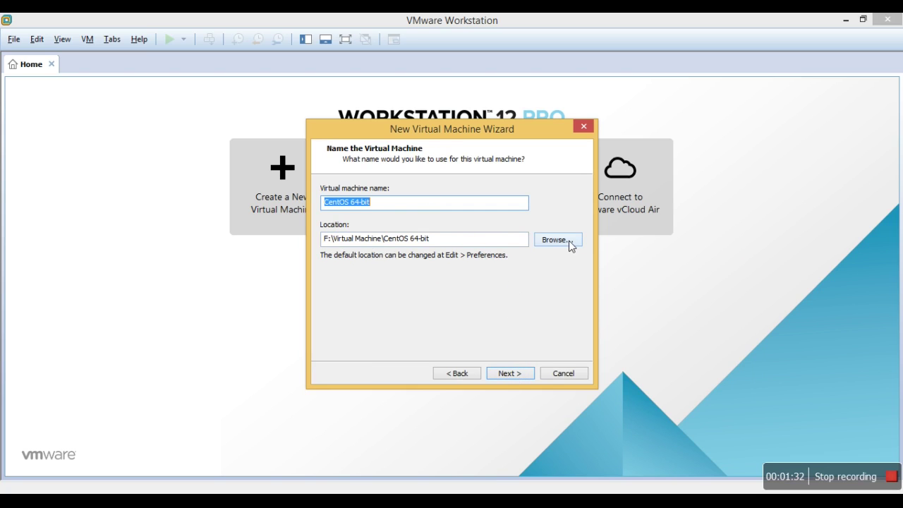
click(393, 208)
key(BackSpace)
key(BackSpace)
key(BackSpace)
key(BackSpace)
key(BackSpace)
key(BackSpace)
key(BackSpace)
key(BackSpace)
key(BackSpace)
key(BackSpace)
key(BackSpace)
key(BackSpace)
key(BackSpace)
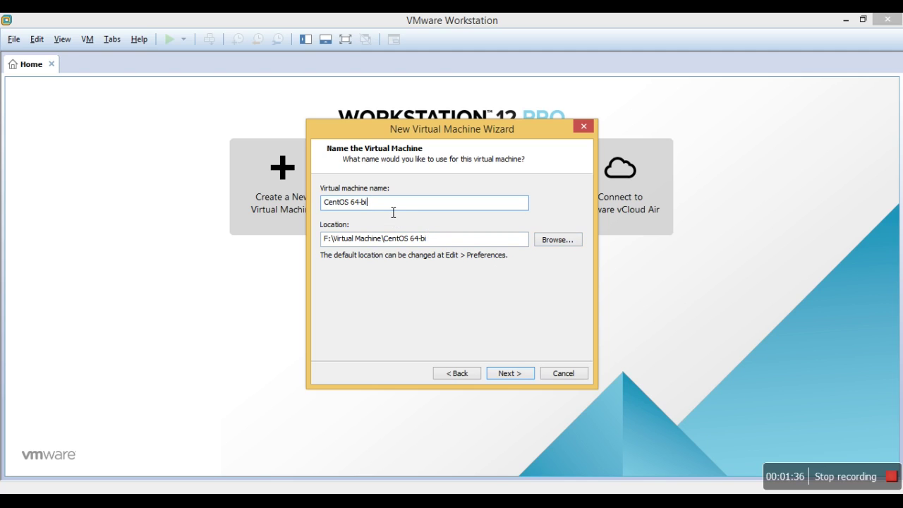
text(CoS 7 -)
text(Learning Ma)
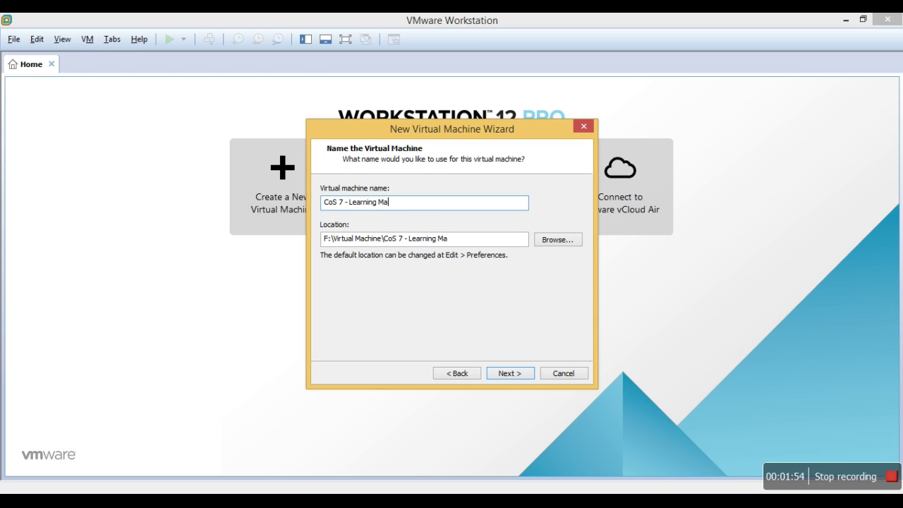
text(chine)
Set the maximum virtual disk size to 100 GB.
click(512, 375)
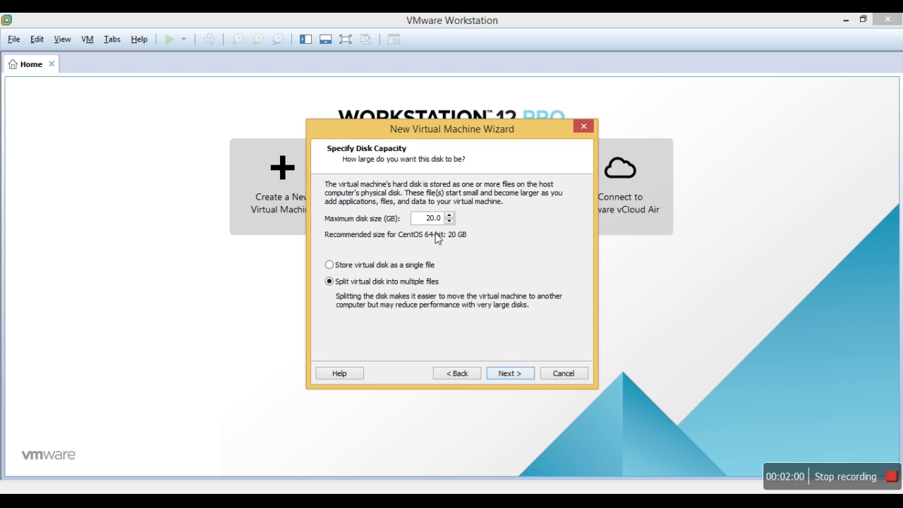
text(0)
key(BackSpace)
text(10)
Review the hardware (1 GB memory) on the summary and finish creating the machine.
click(523, 375)
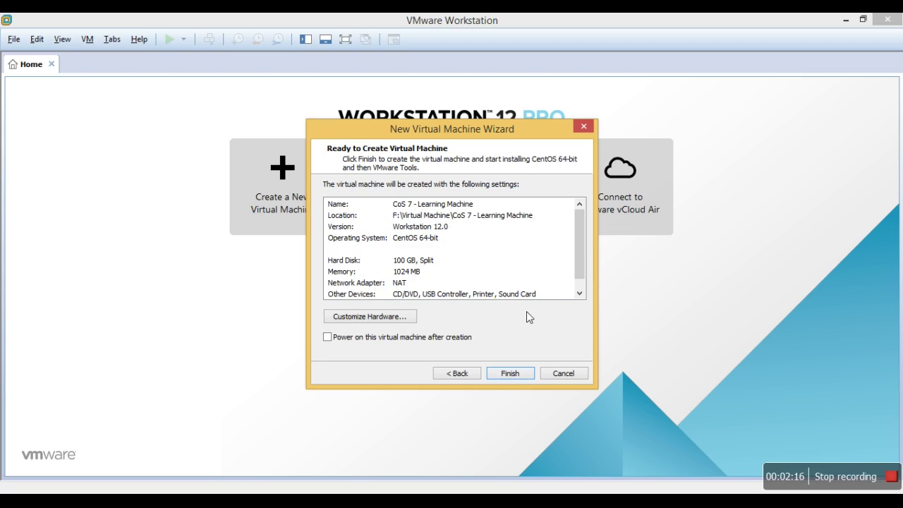
click(580, 292)
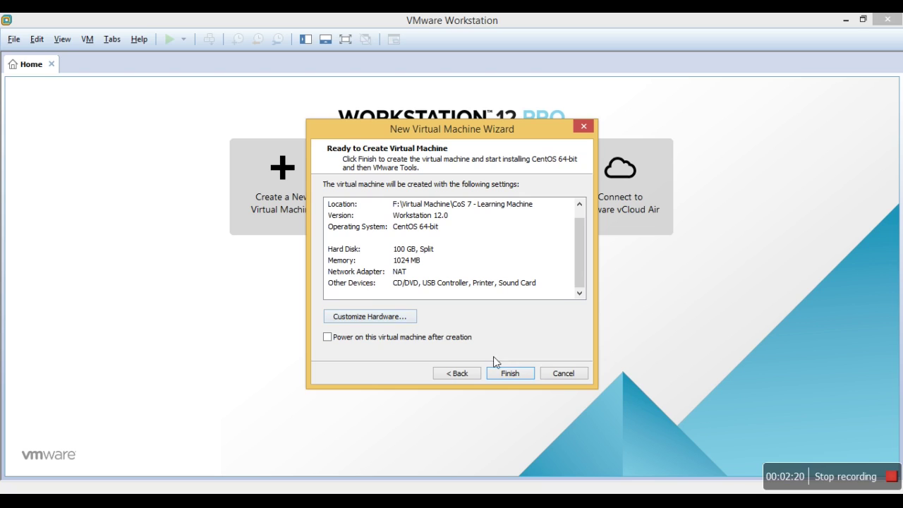
click(397, 319)
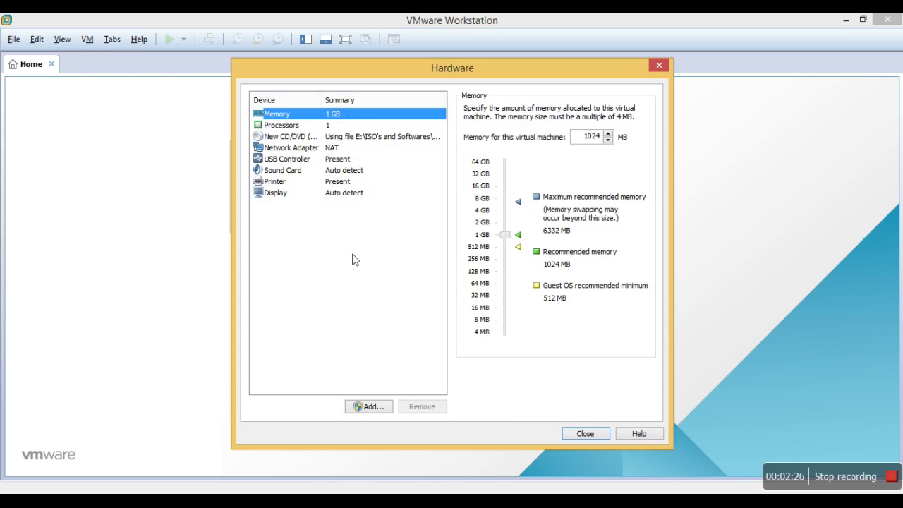
click(582, 433)
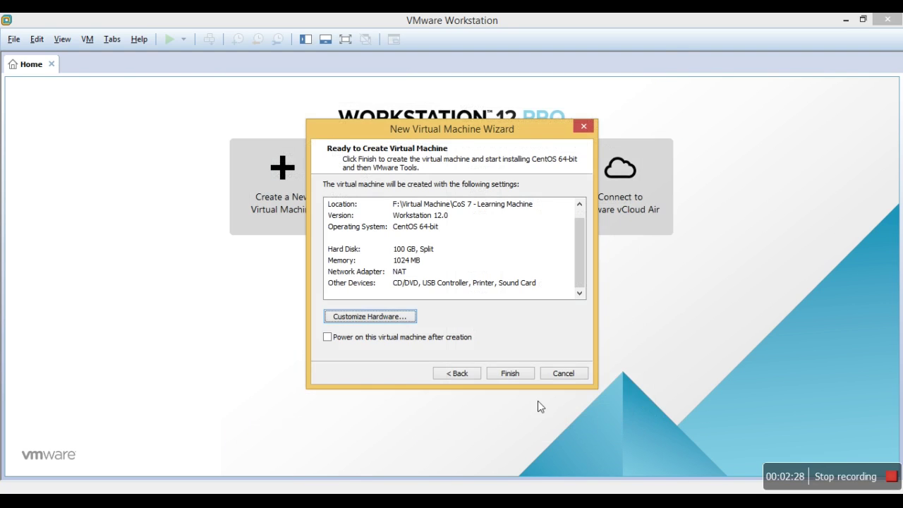
click(513, 375)
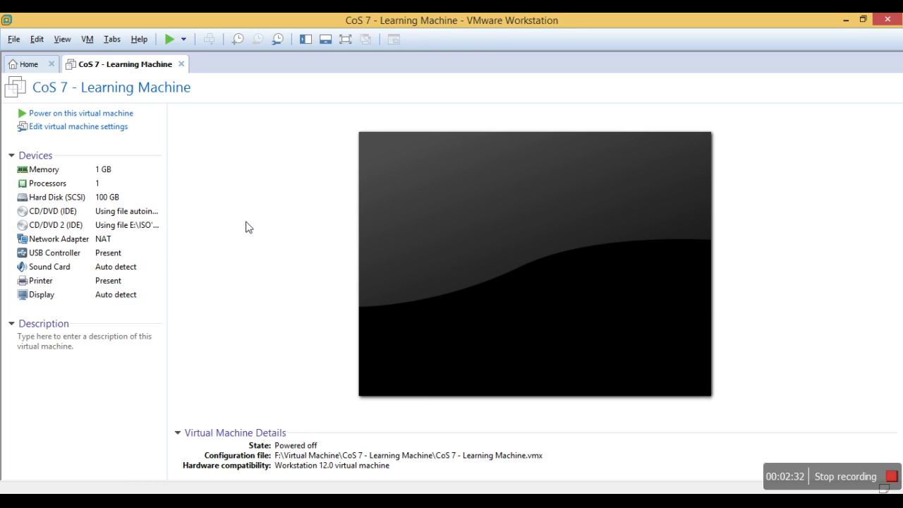
Remove the extra CD/DVD drive holding autoinst.iso, keeping only the installer ISO drive.
double_click(146, 216)
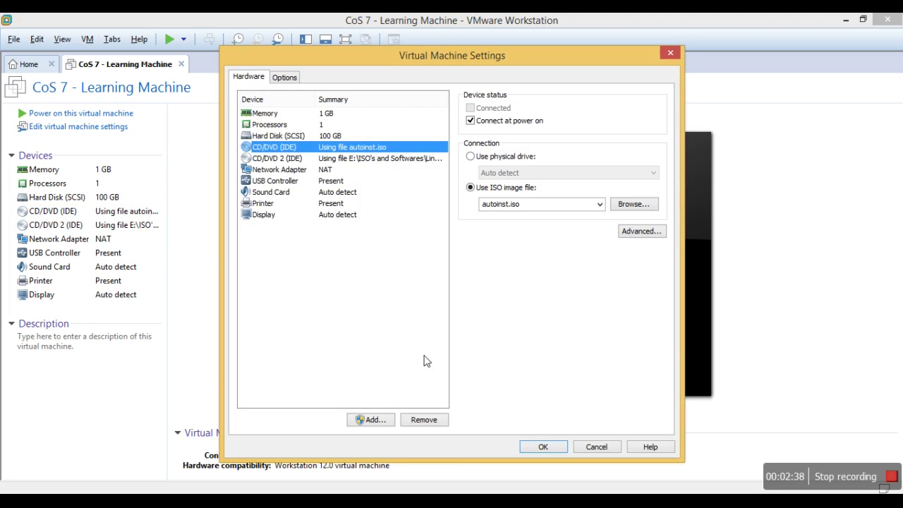
click(425, 420)
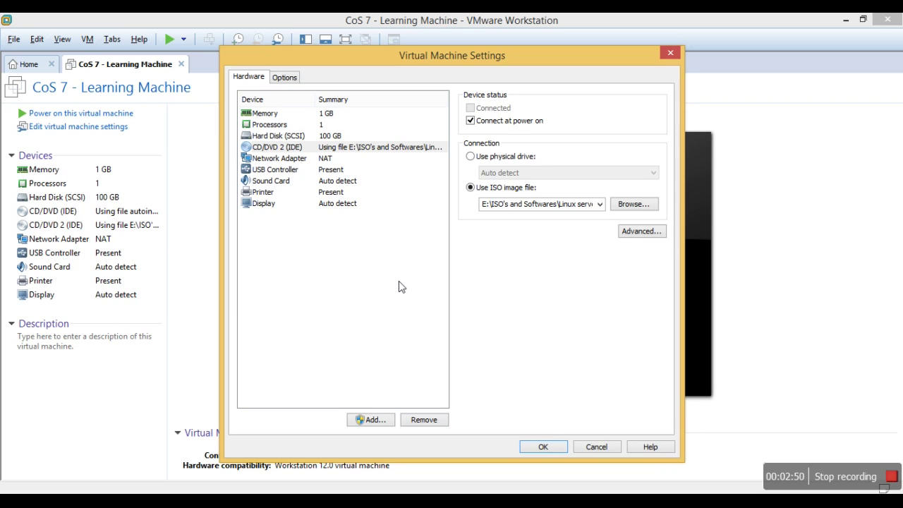
click(548, 445)
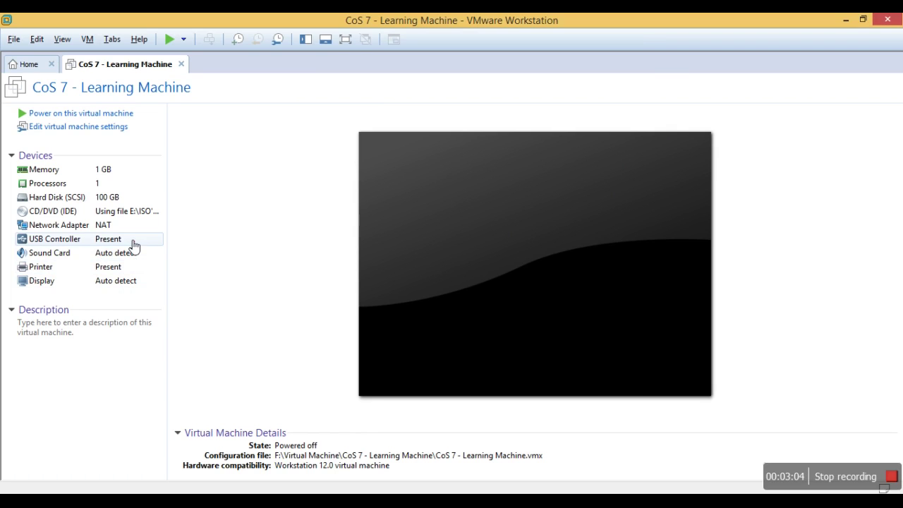
Power on CoS 7 - Learning Machine, dismiss the notices, and focus the VM console.
click(119, 117)
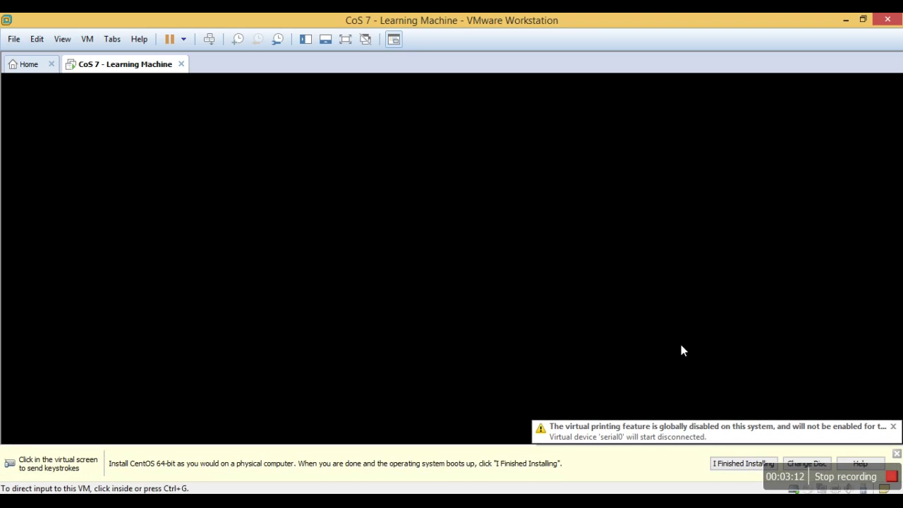
click(893, 426)
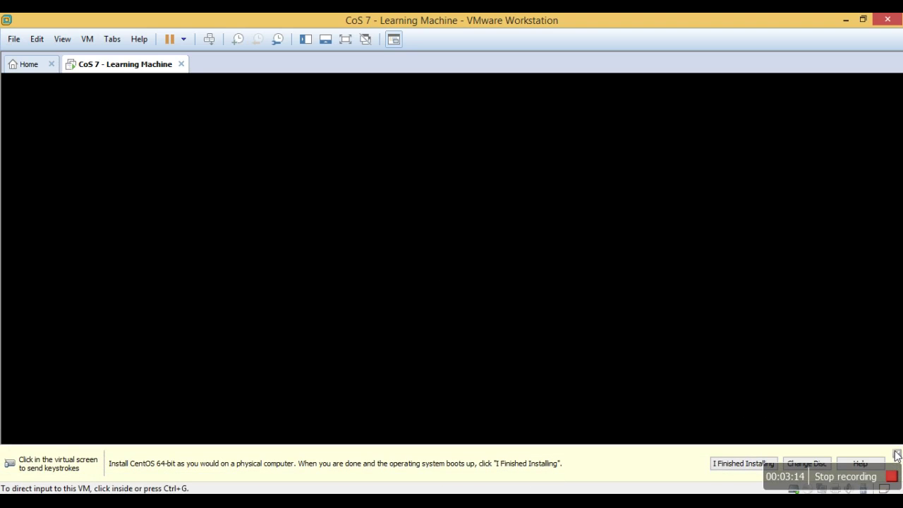
click(897, 454)
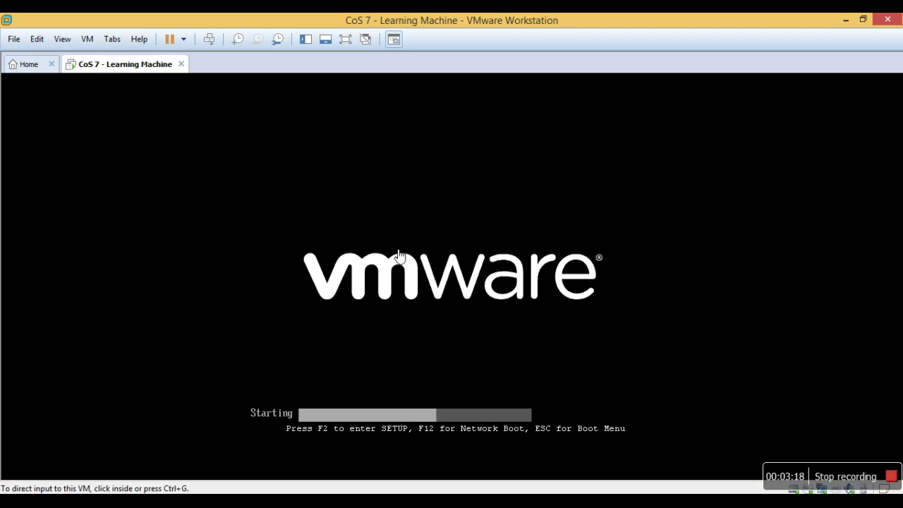
click(398, 254)
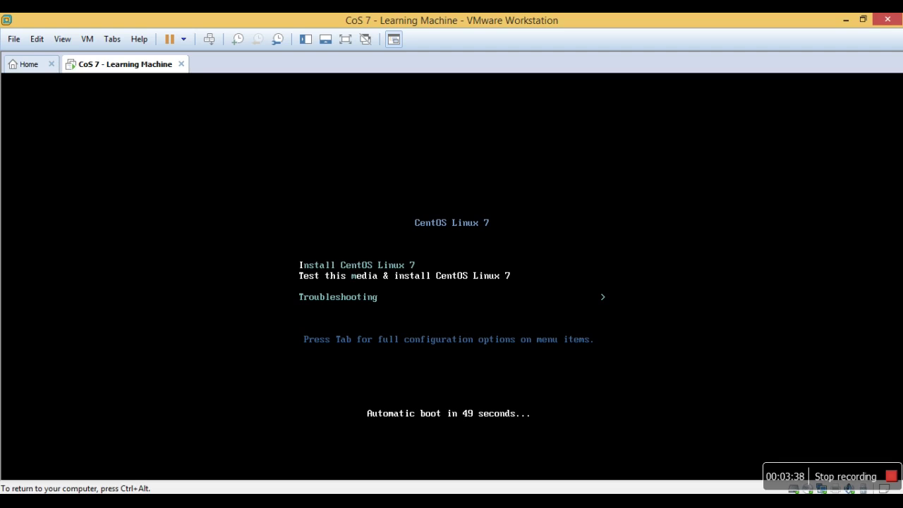
Choose 'Install CentOS Linux 7' in the boot menu and boot the installer.
key(Down)
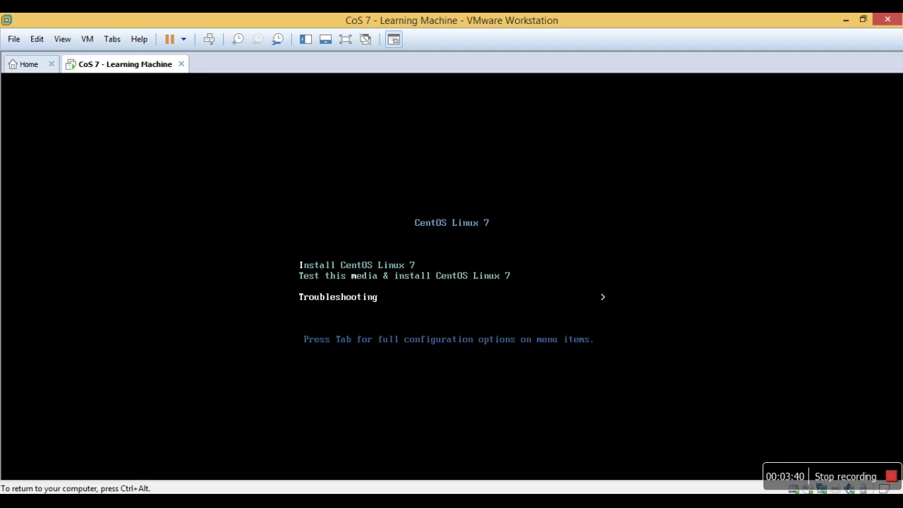
key(Up)
key(Up)
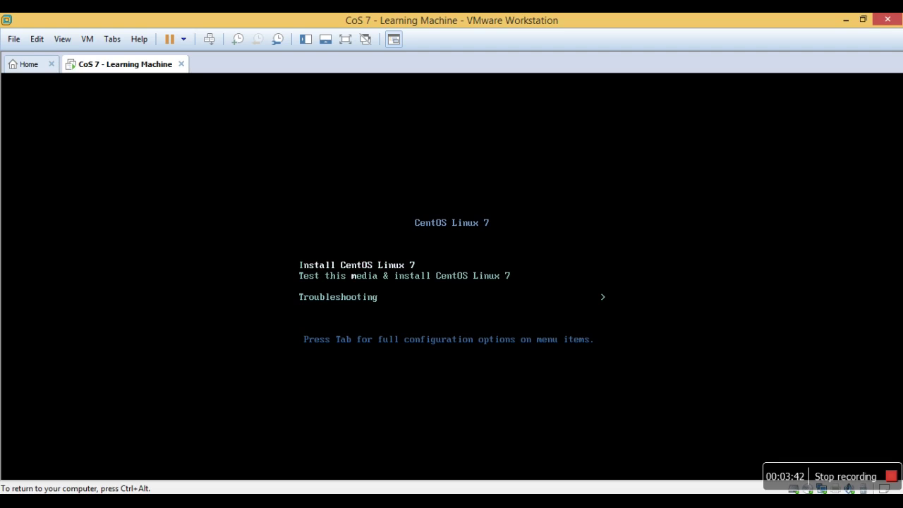
key(Down)
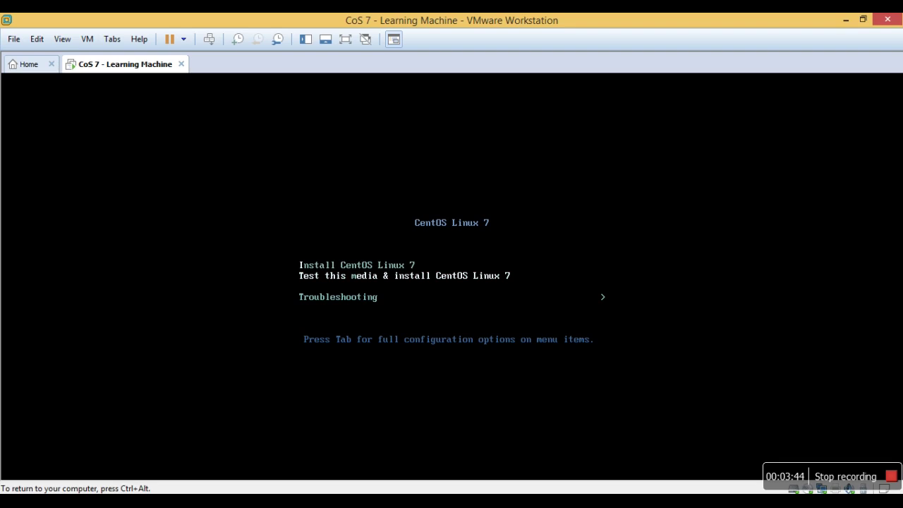
key(Down)
key(Up)
key(ctrl+alt)
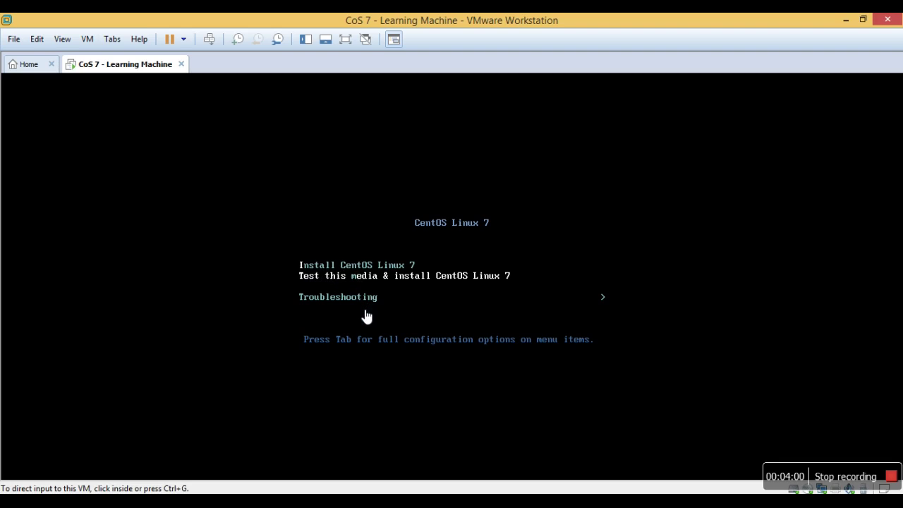
click(513, 322)
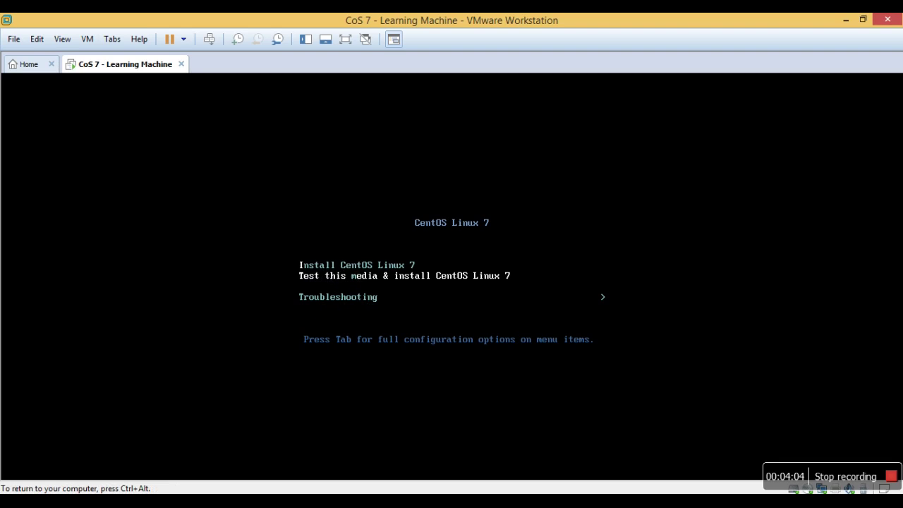
key(Up)
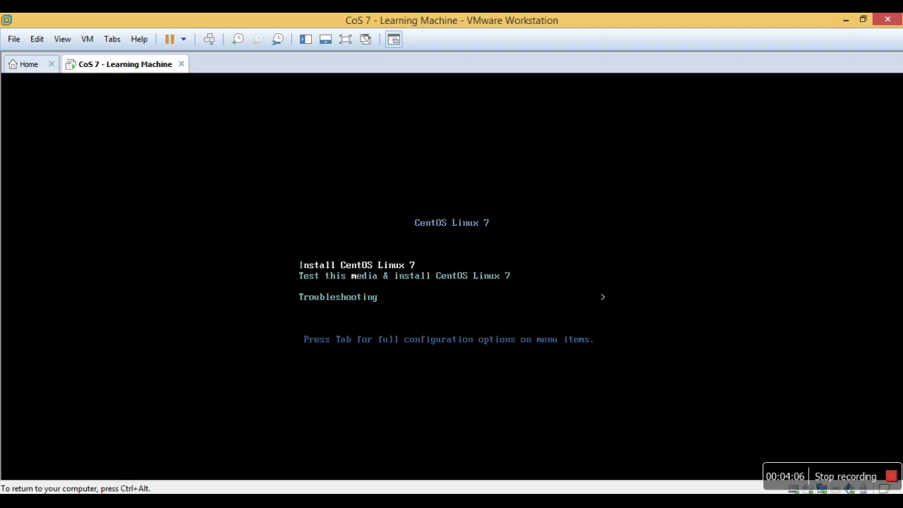
key(Return)
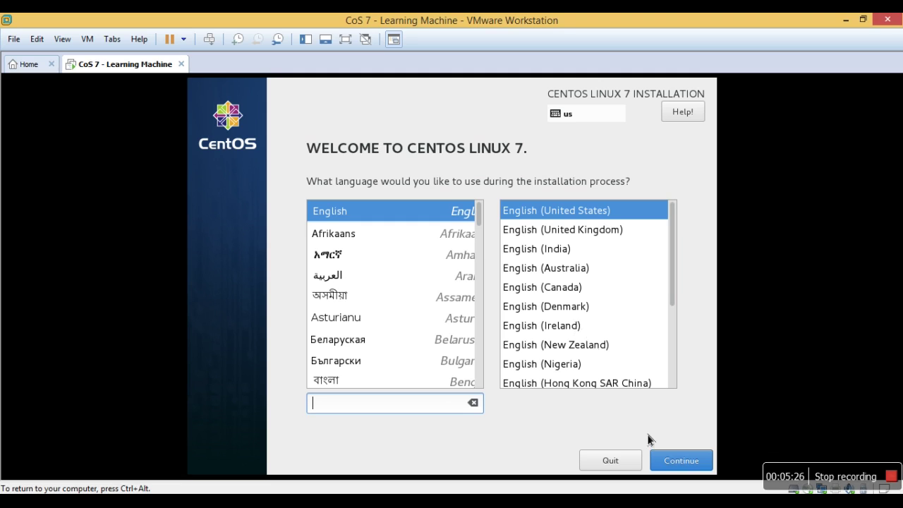
Continue with English (United States) as the installation language.
click(681, 461)
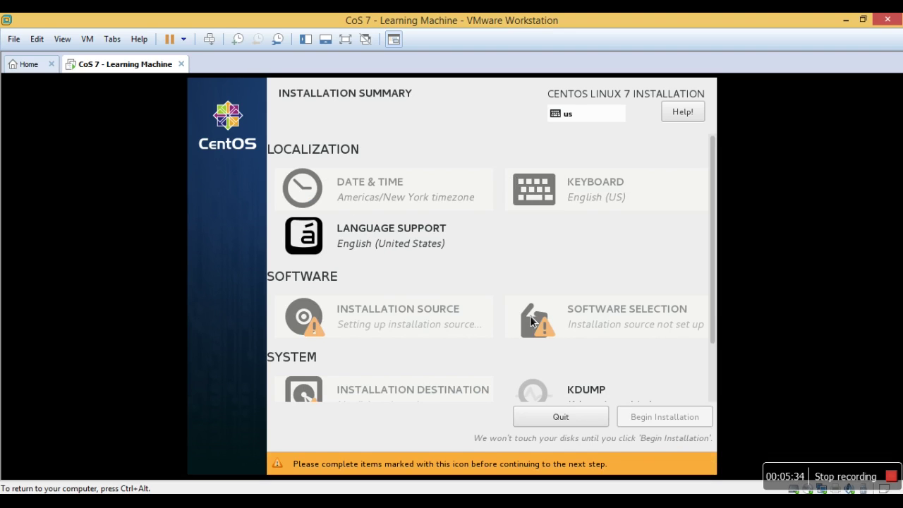
Pin Kolkata on the India timezone map for Asia/Kolkata and return to the summary.
click(390, 199)
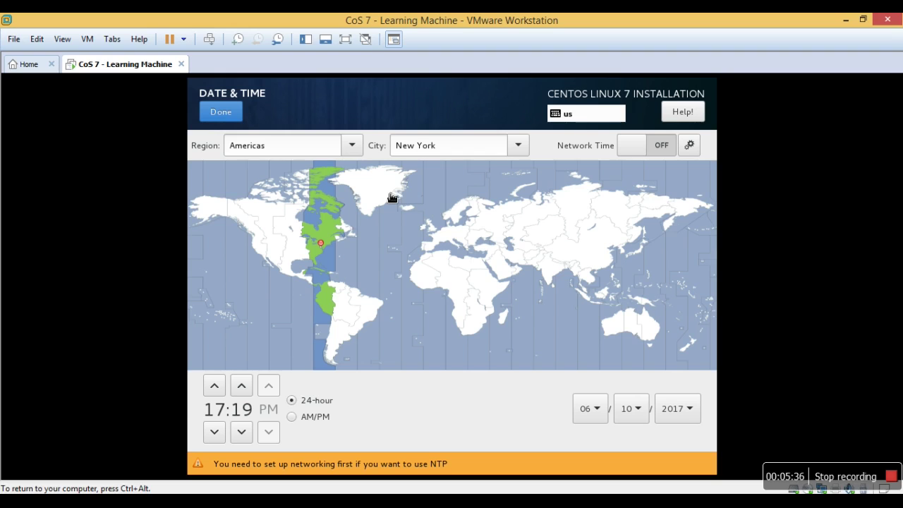
click(558, 282)
click(566, 270)
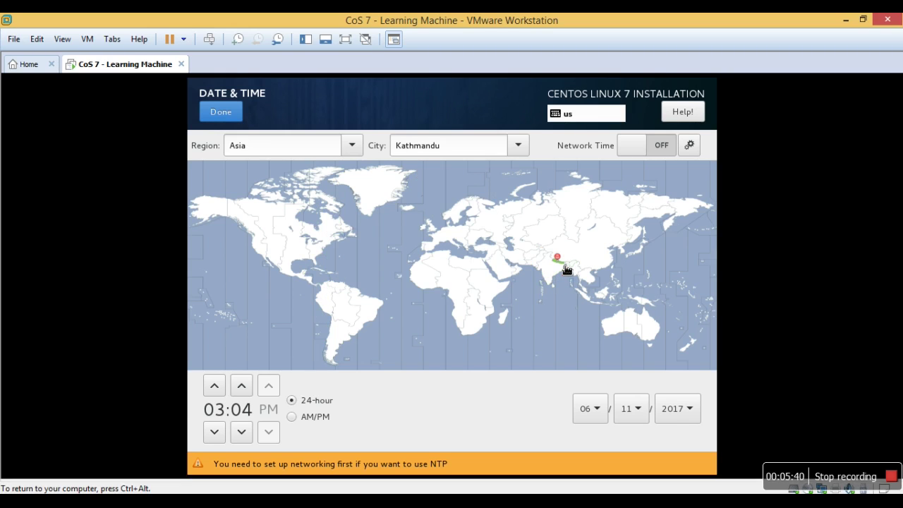
click(565, 273)
click(568, 272)
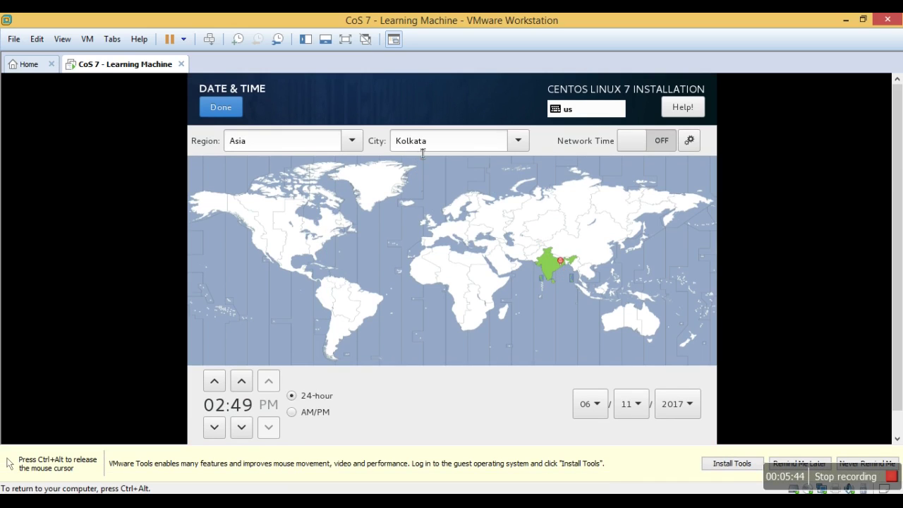
key(ctrl+alt)
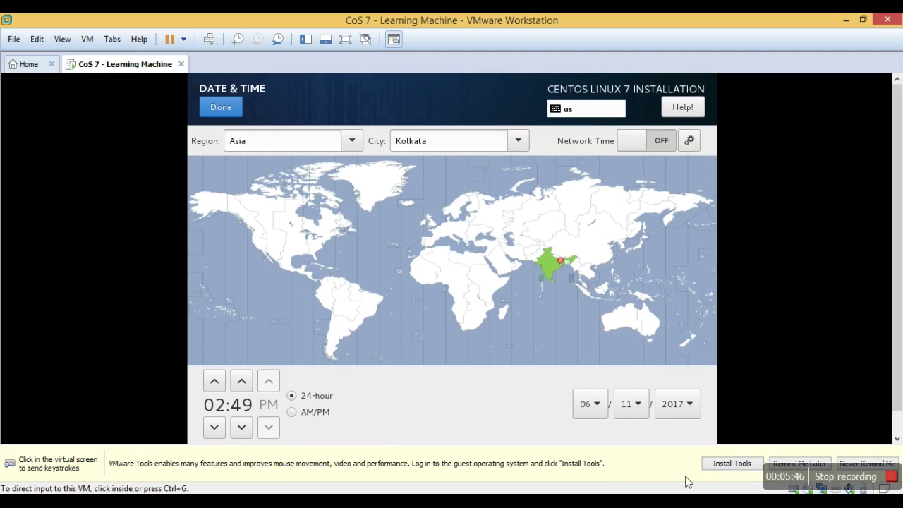
click(817, 460)
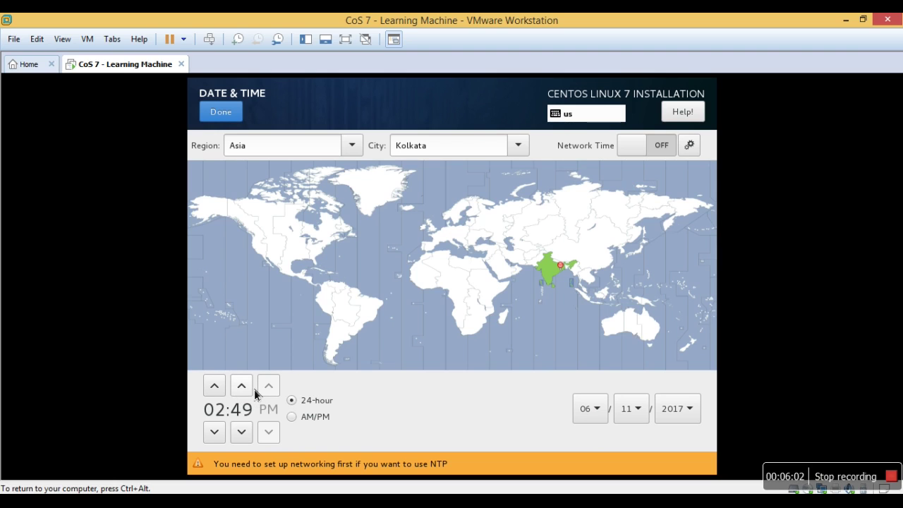
click(239, 112)
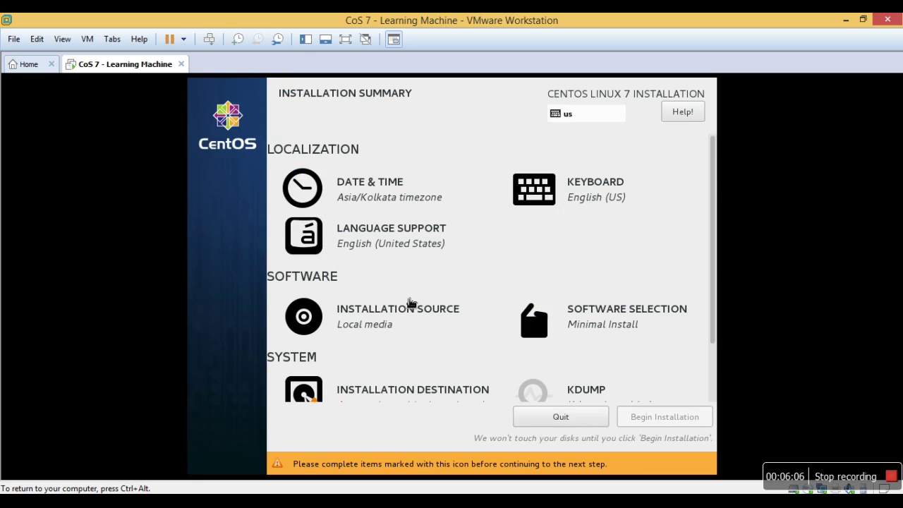
Confirm Minimal Install in Software Selection.
click(632, 310)
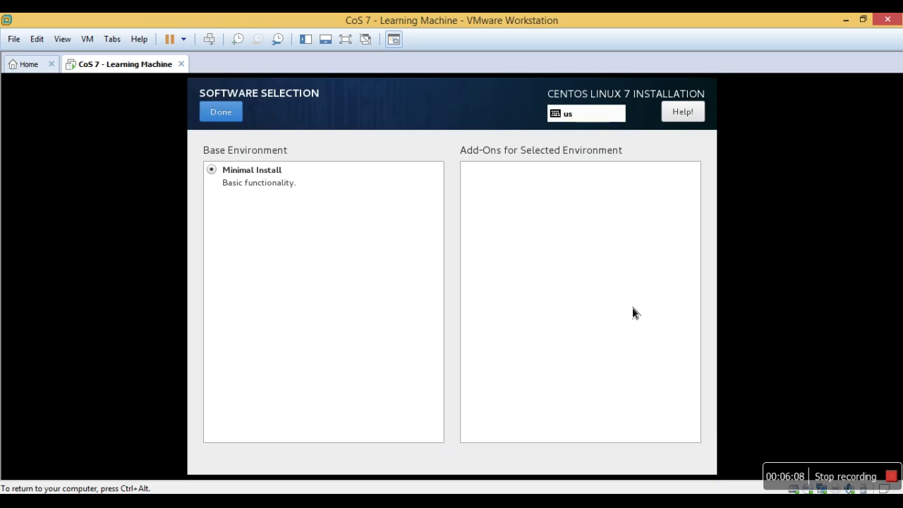
click(233, 118)
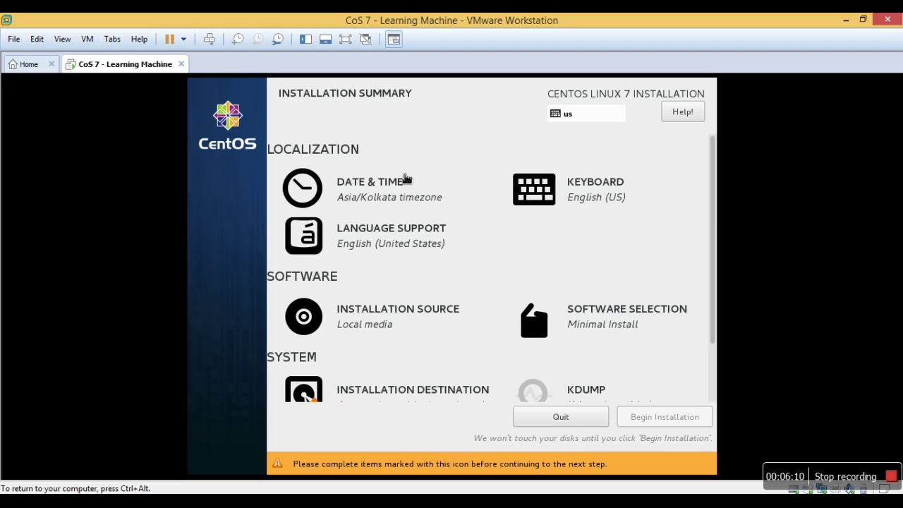
scroll(719, 382, down, 3)
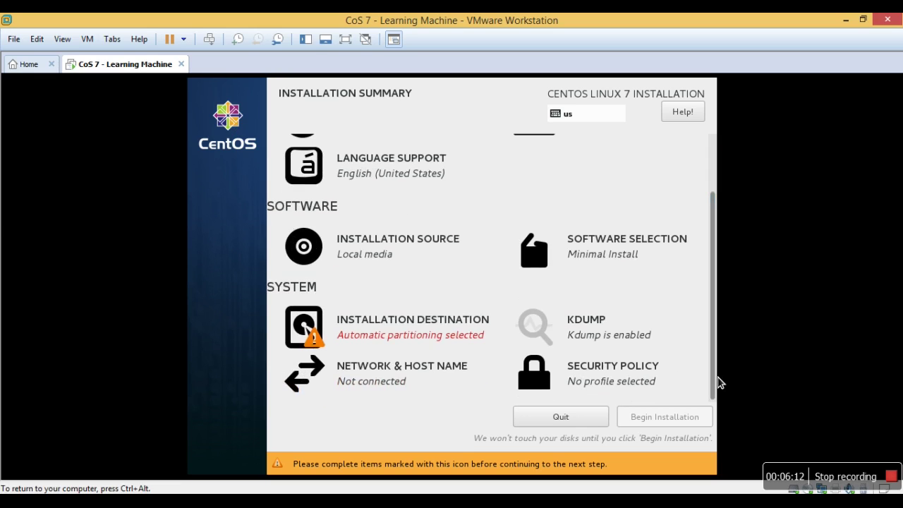
Select the 100 GiB sda disk as install target with automatic partitioning.
click(409, 342)
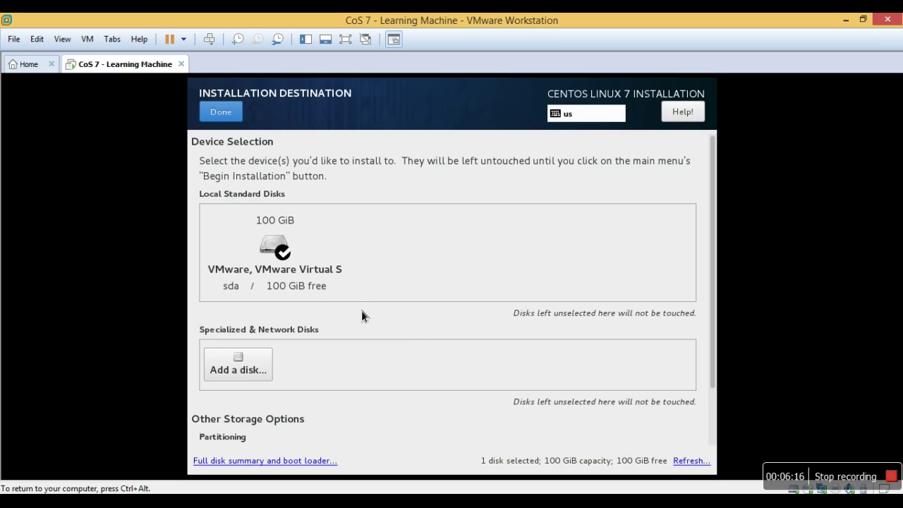
click(284, 253)
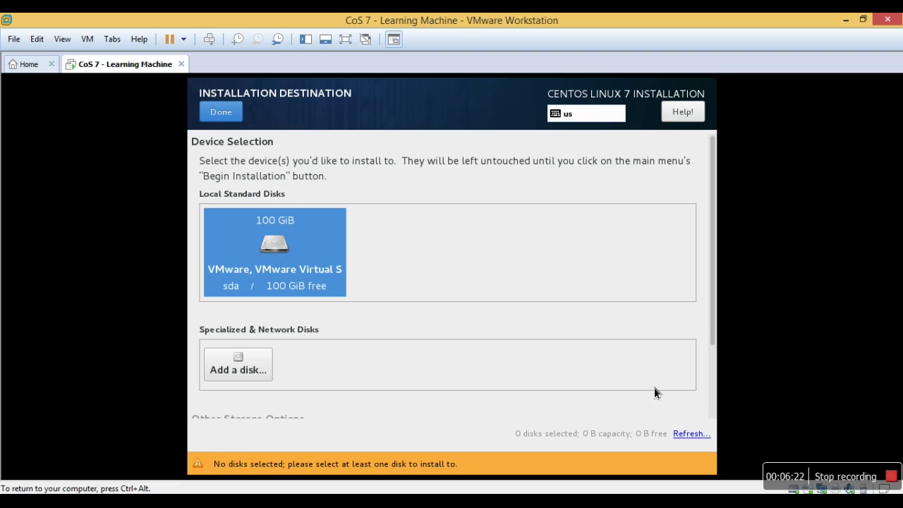
scroll(719, 399, down, 3)
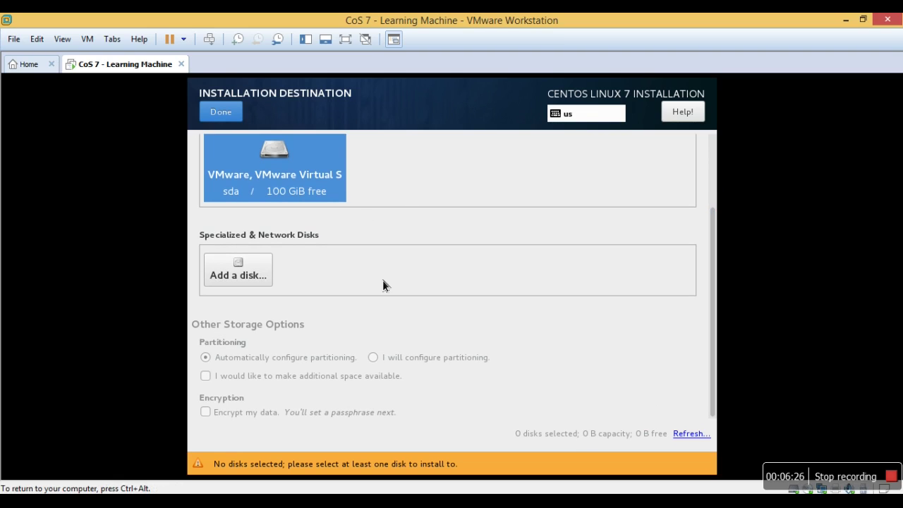
click(309, 175)
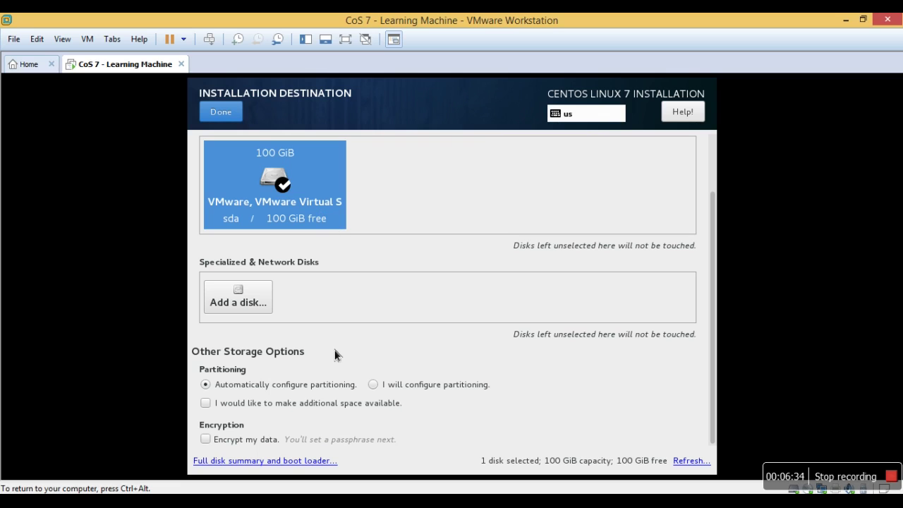
click(374, 386)
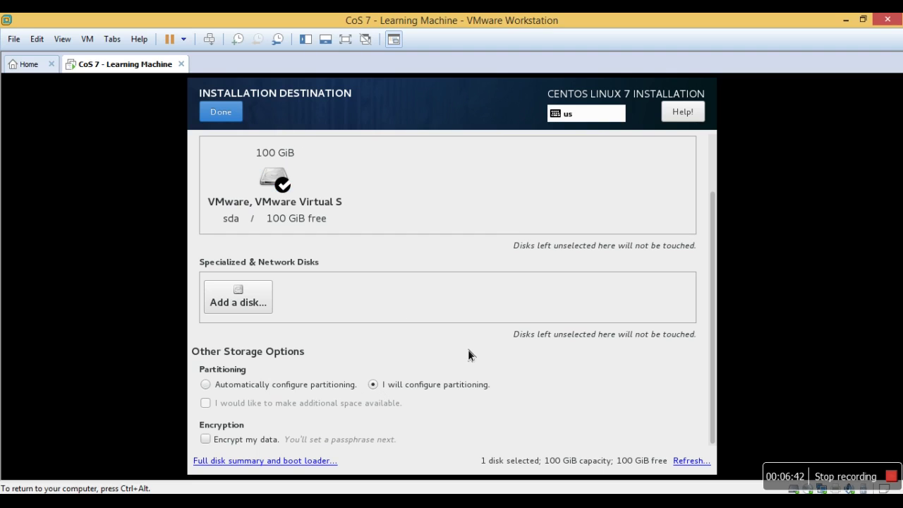
click(284, 384)
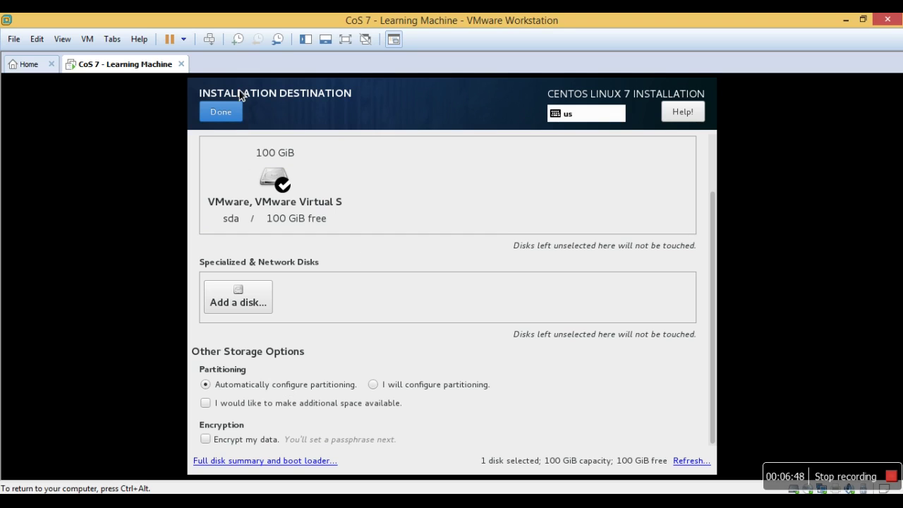
Confirm the storage choices, then change the host name to learn.payilagam.com and apply it.
click(232, 113)
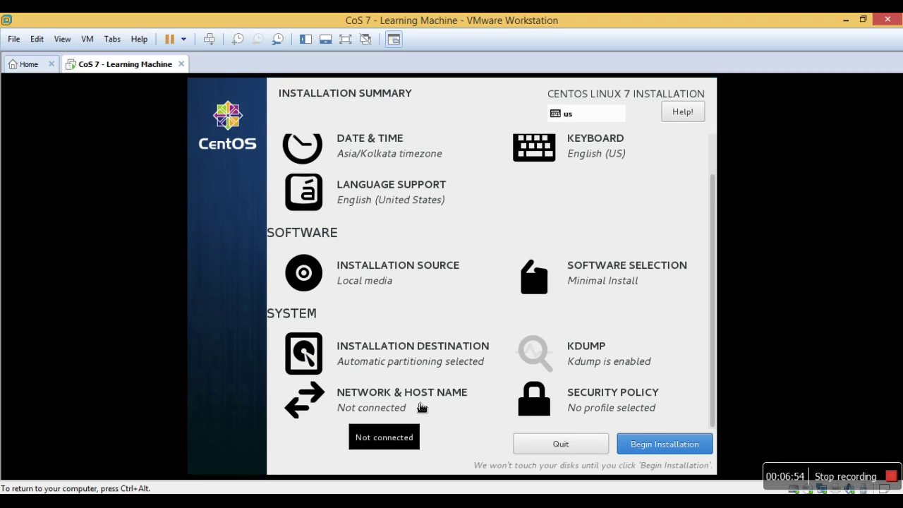
click(421, 407)
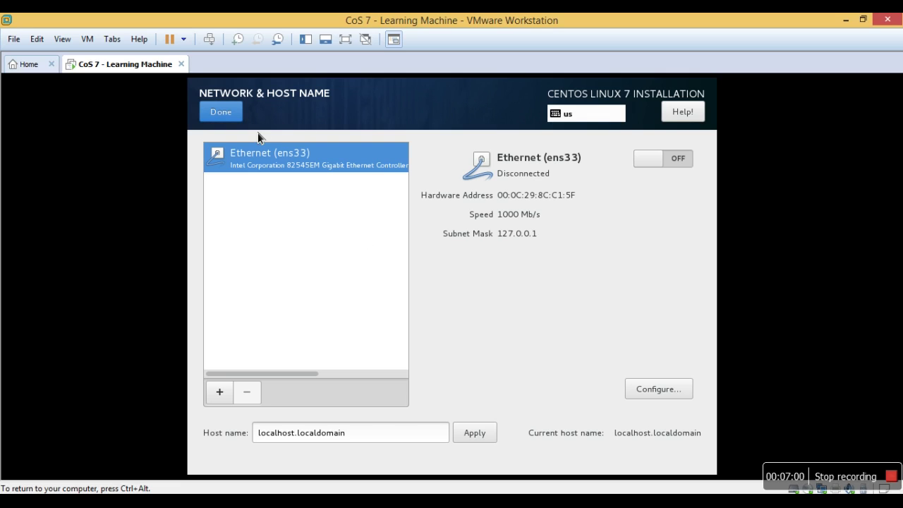
click(392, 438)
key(BackSpace)
key(BackSpace)
key(BackSpace)
key(BackSpace)
key(BackSpace)
key(BackSpace)
key(BackSpace)
key(BackSpace)
key(BackSpace)
key(BackSpace)
key(BackSpace)
key(BackSpace)
key(BackSpace)
key(BackSpace)
key(BackSpace)
key(BackSpace)
key(BackSpace)
key(BackSpace)
key(BackSpace)
key(BackSpace)
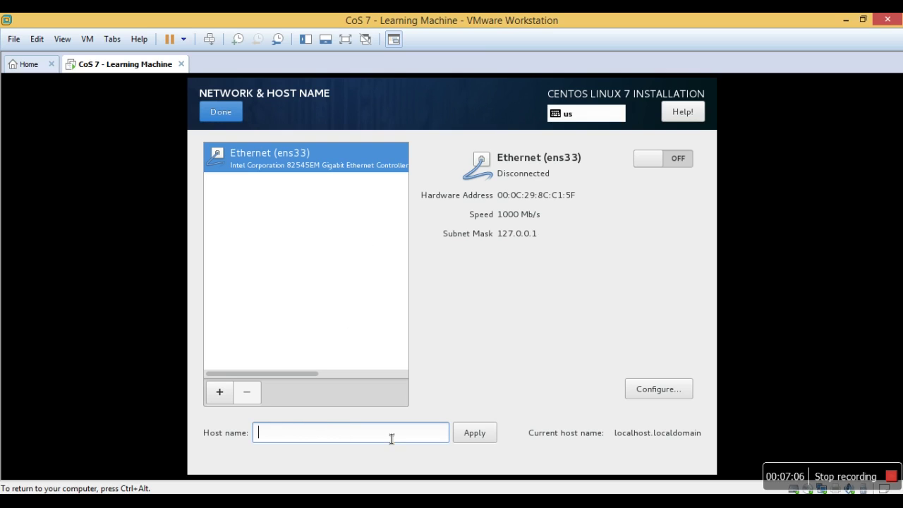
text(learn.payilagam.com)
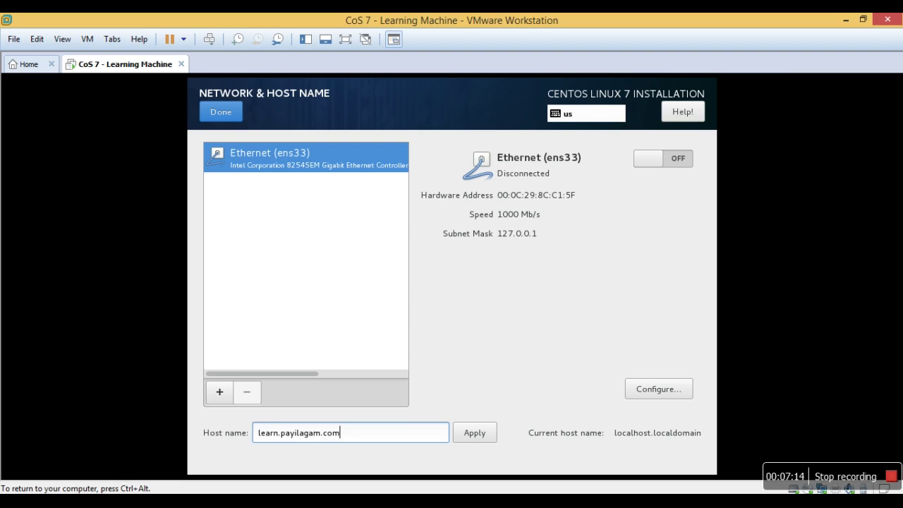
click(486, 436)
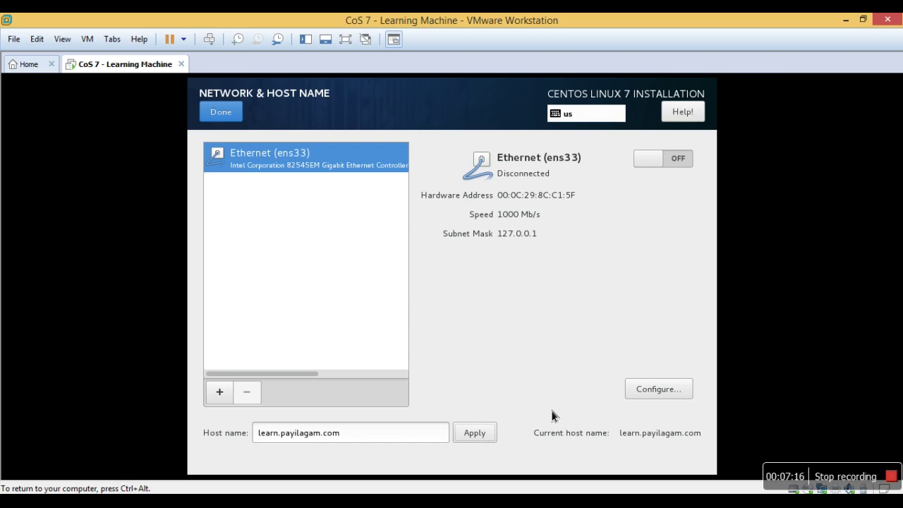
click(664, 395)
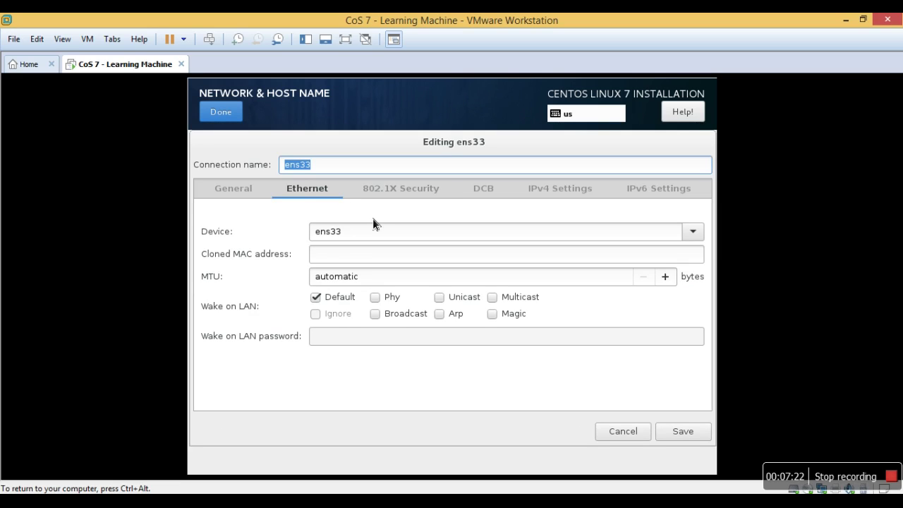
Set the ens33 IPv4 method to Manual and add address 192.168.20.30.
click(565, 194)
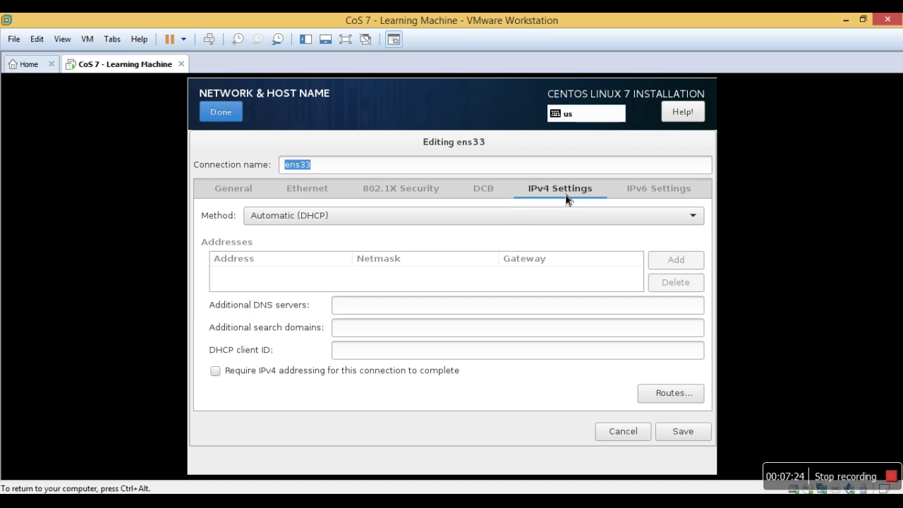
click(515, 215)
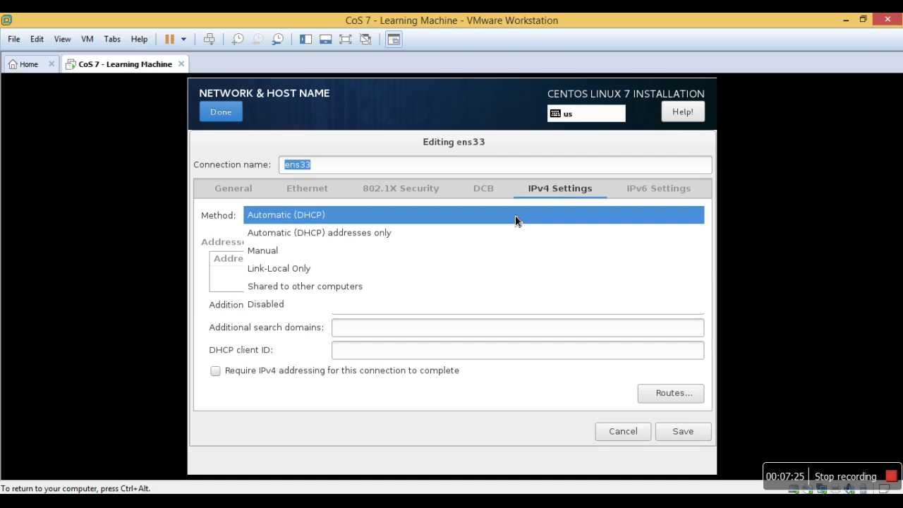
click(477, 251)
click(662, 263)
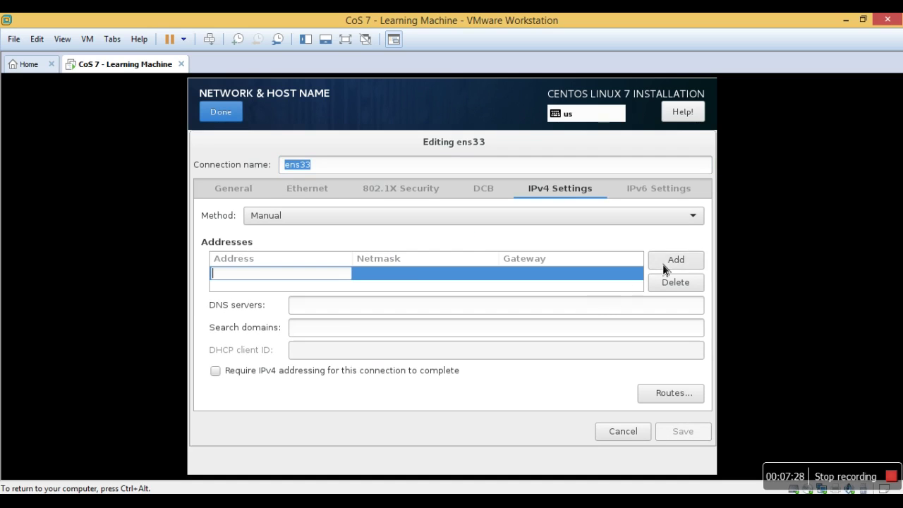
text(192)
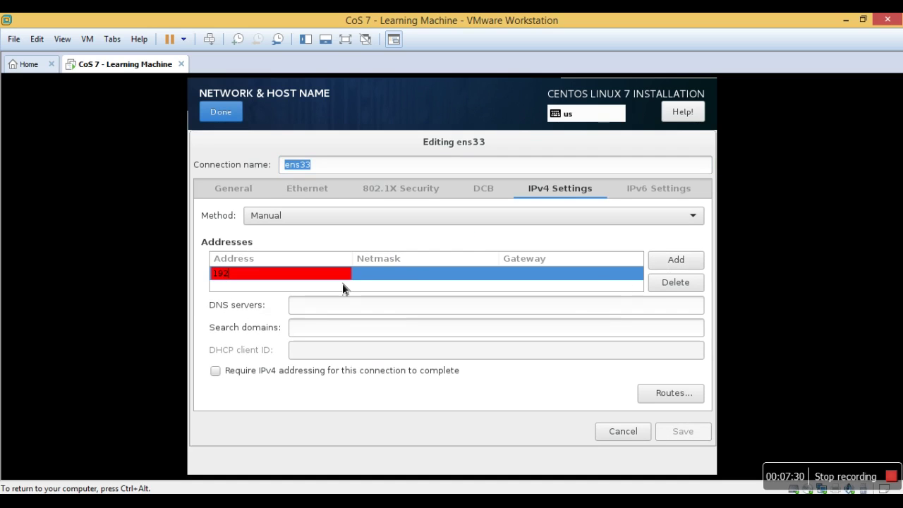
text(.168.1)
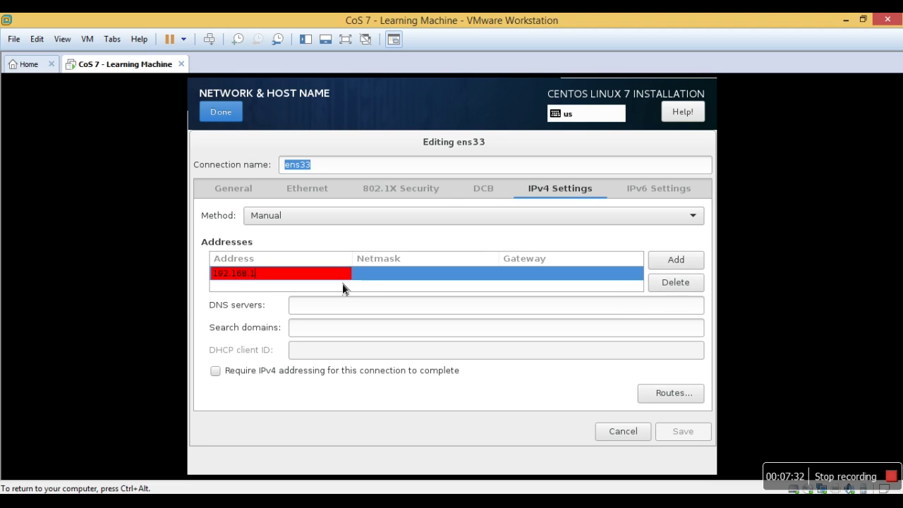
key(BackSpace)
text(20)
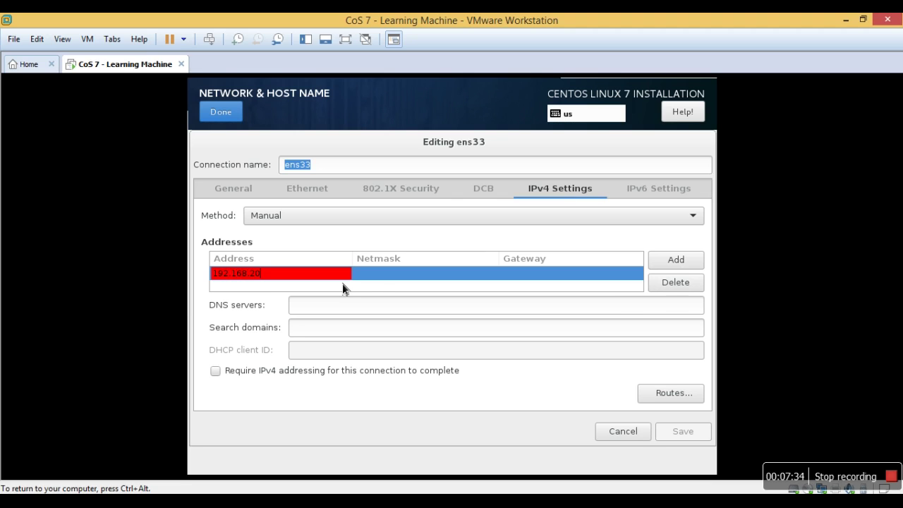
text(.30)
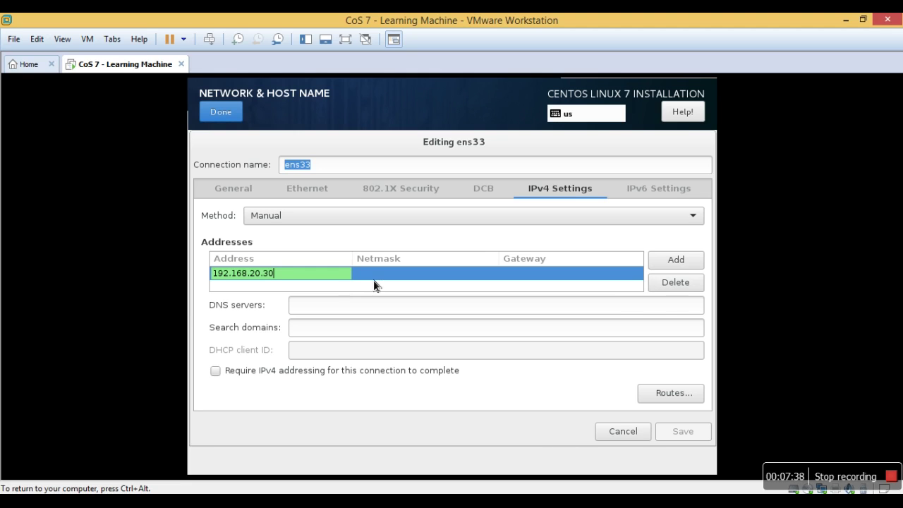
click(386, 280)
Enter netmask 255.255.255.0 and gateway 192.168.20.1, then save the ens33 settings.
text(2)
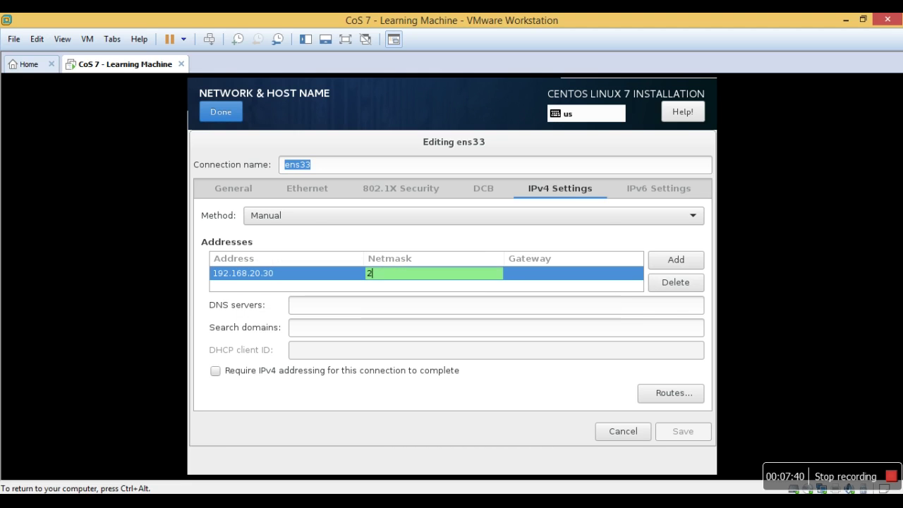
text(55.25)
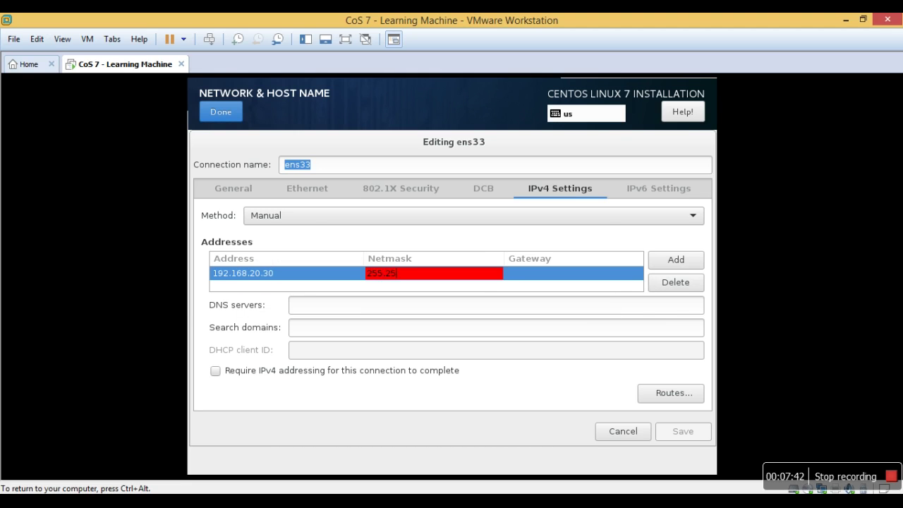
text(5.255.0)
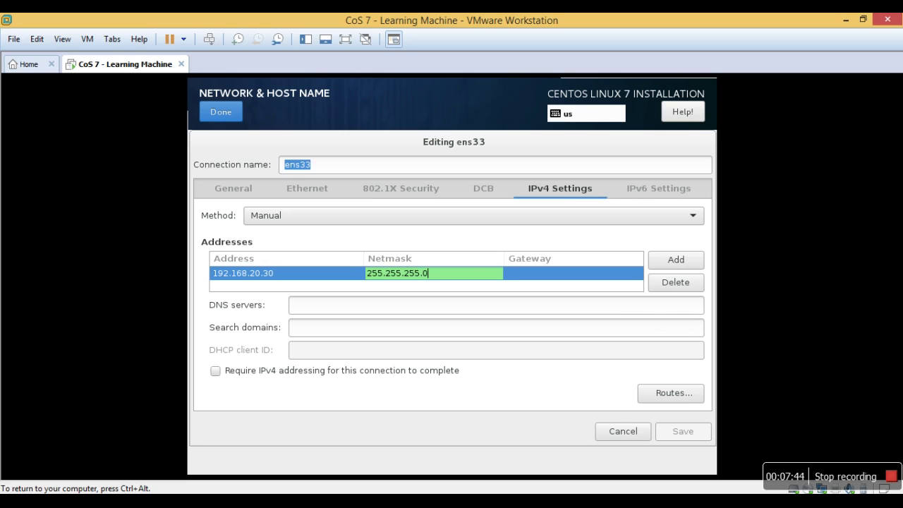
click(513, 274)
text(192.1)
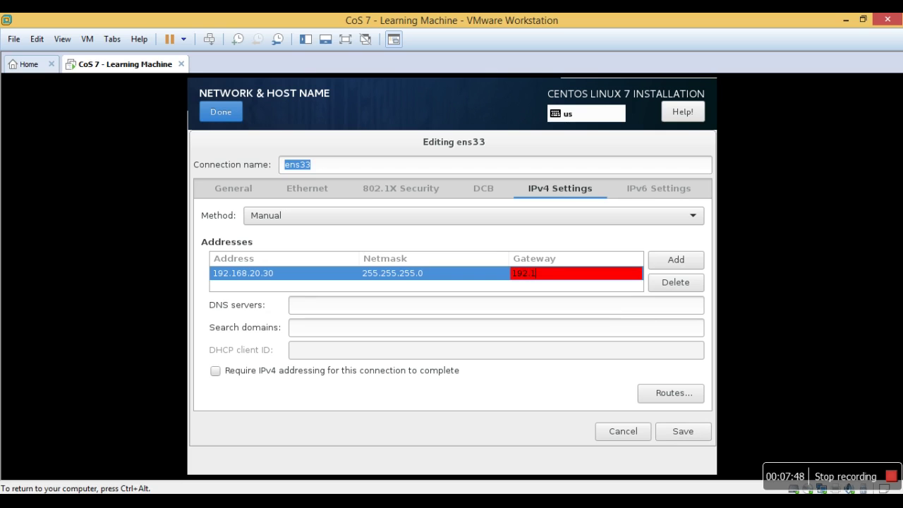
text(68.20.1)
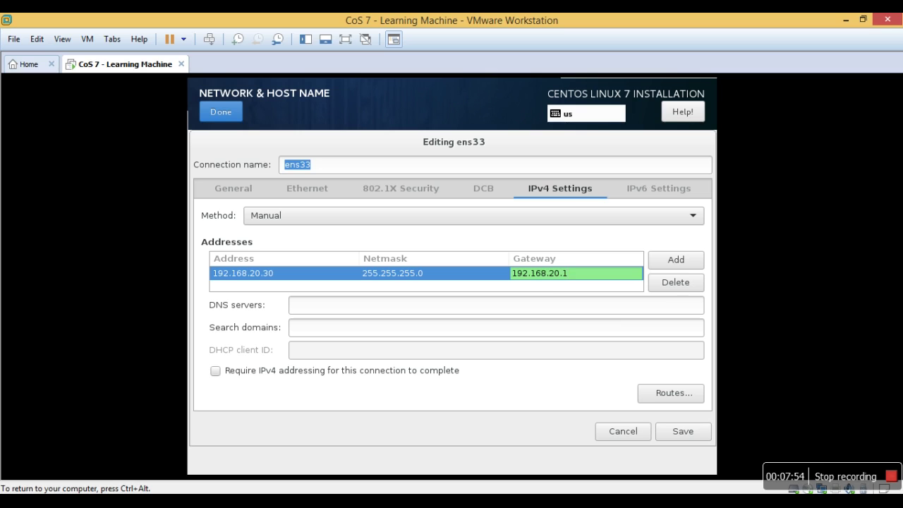
click(567, 308)
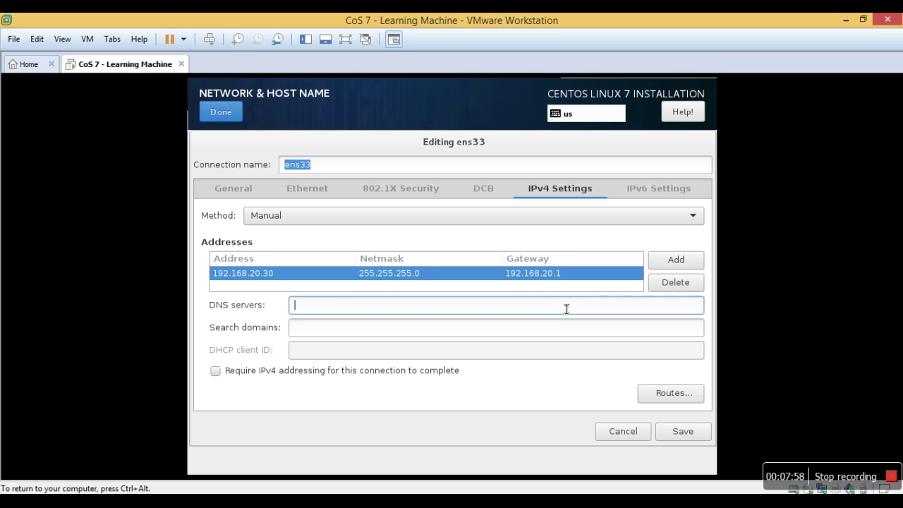
click(682, 429)
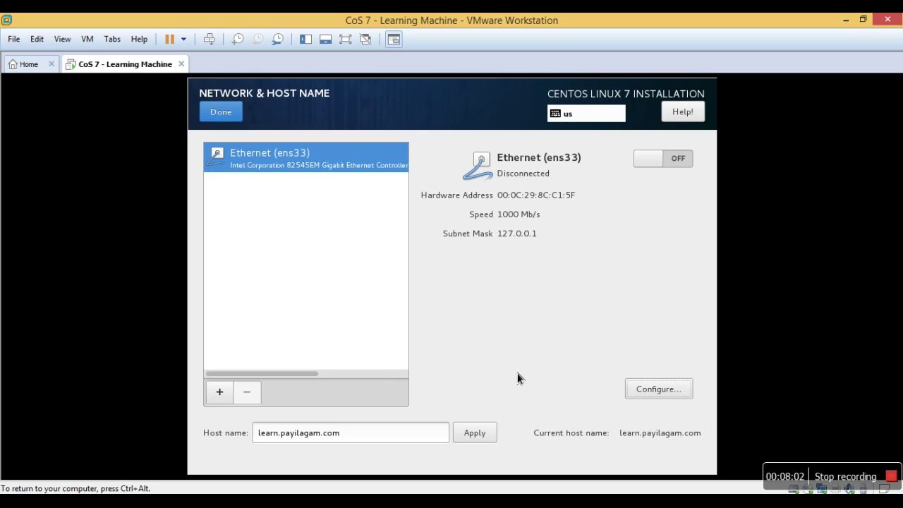
Switch the Ethernet (ens33) connection on and return to the Installation Summary.
click(679, 166)
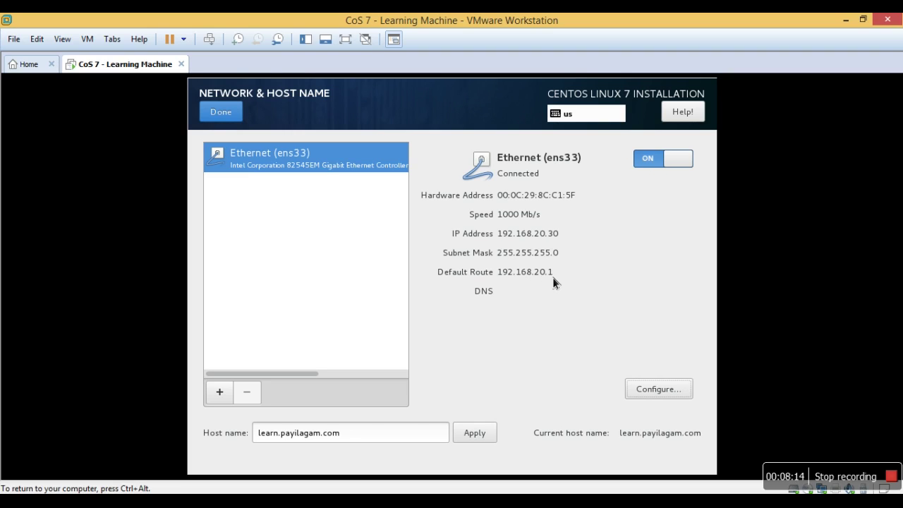
click(212, 113)
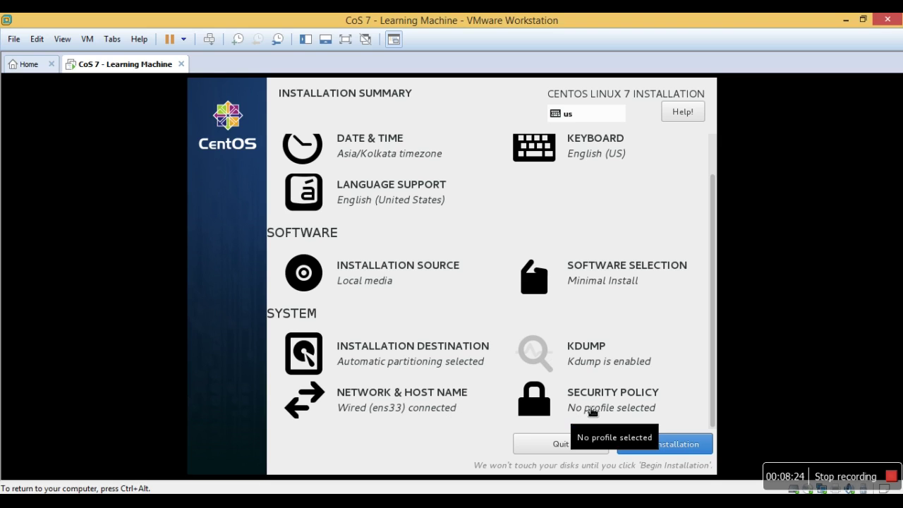
Review the Security Policy page, close it, and begin the CentOS installation.
click(592, 412)
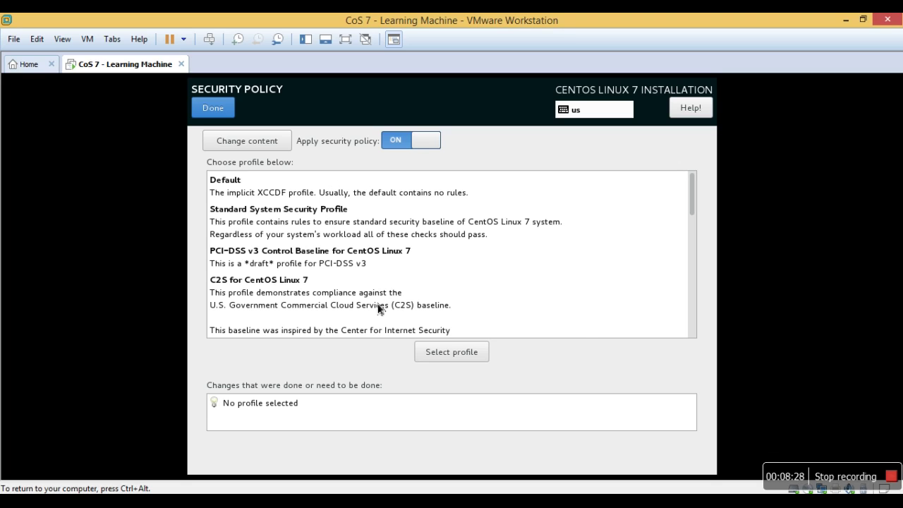
scroll(697, 317, down, 1)
scroll(697, 316, down, 10)
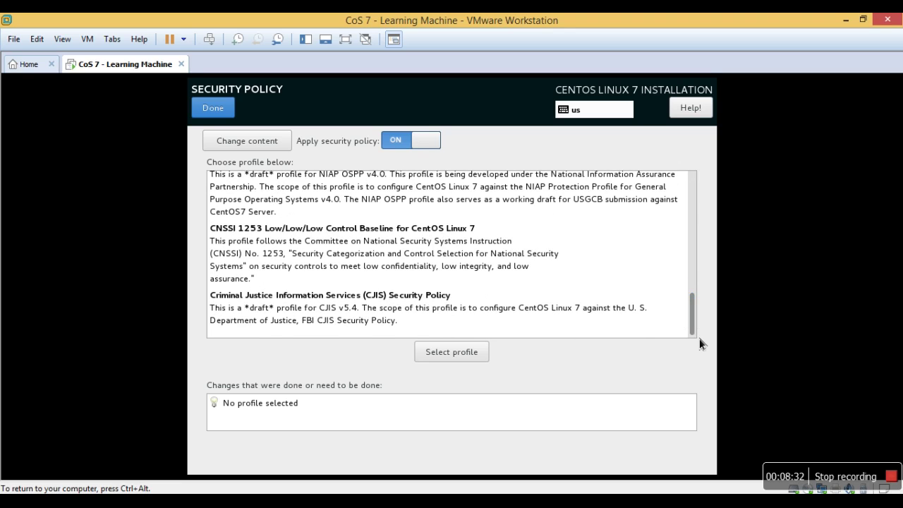
scroll(697, 276, up, 3)
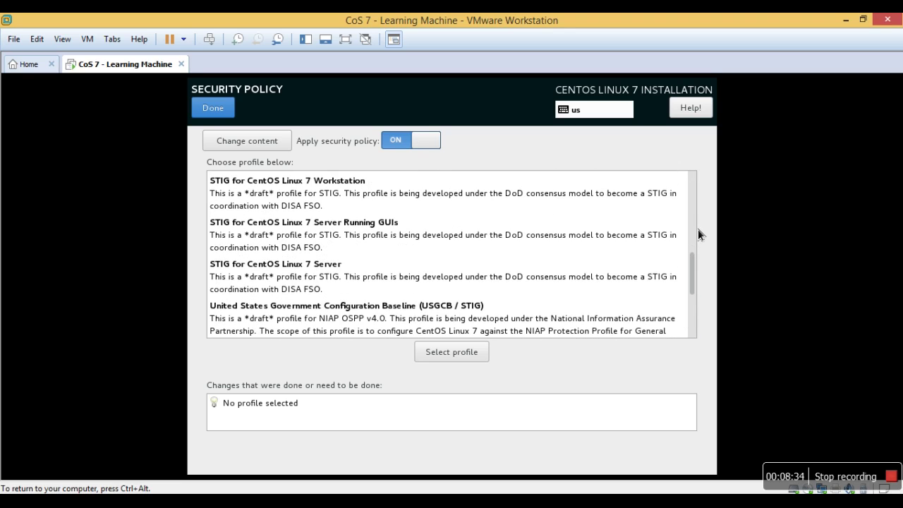
scroll(697, 229, up, 3)
scroll(699, 206, up, 1)
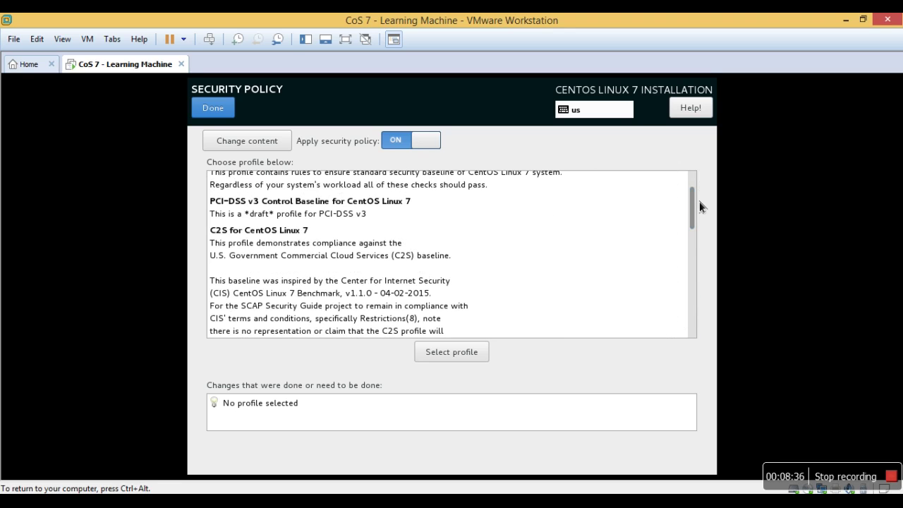
click(219, 108)
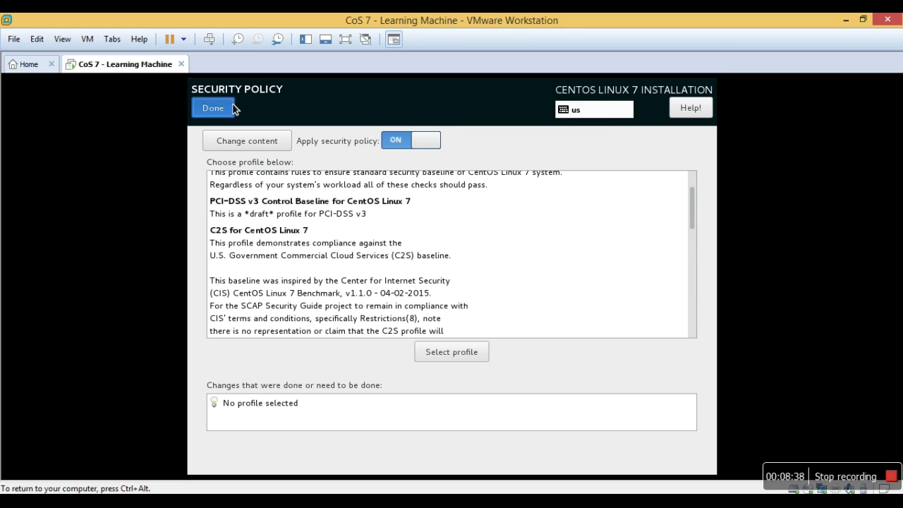
click(670, 449)
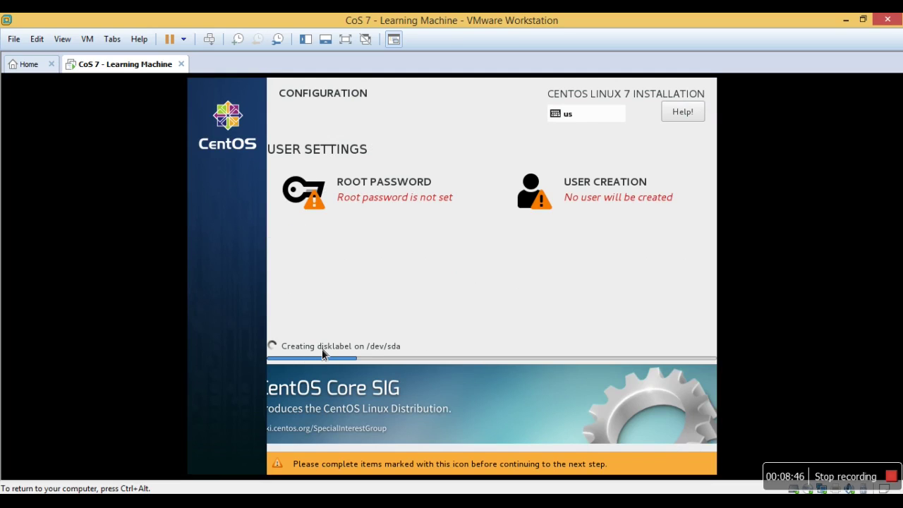
Enter and confirm a six-character root password, accepting it despite the weak-password warning.
click(381, 204)
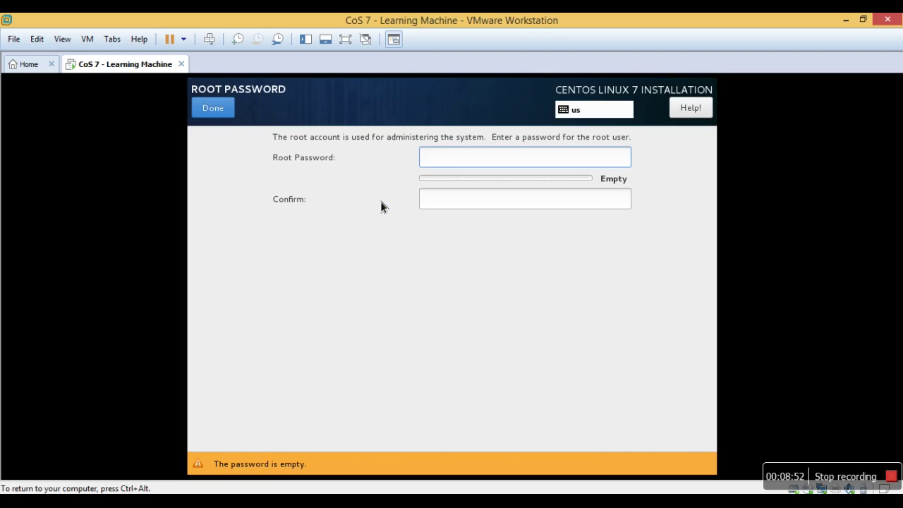
text(••••••)
key(Tab)
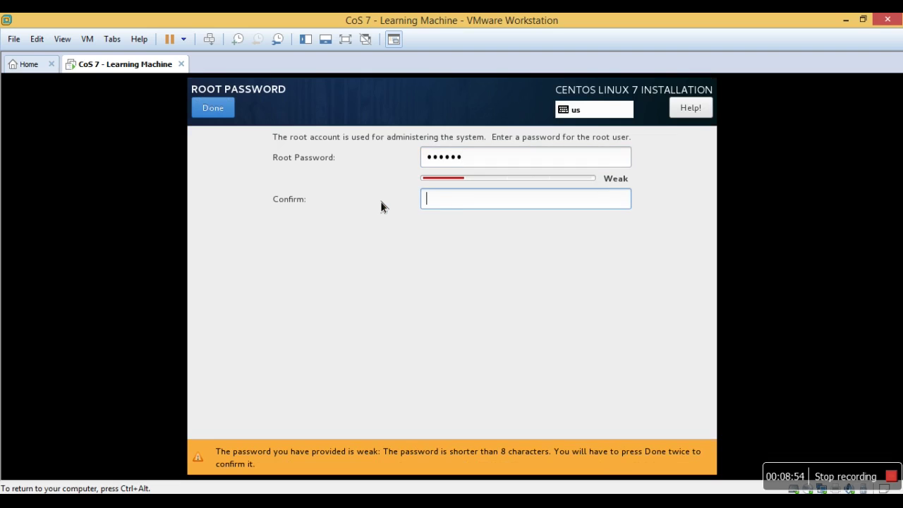
text(••••)
key(BackSpace)
key(BackSpace)
key(BackSpace)
key(BackSpace)
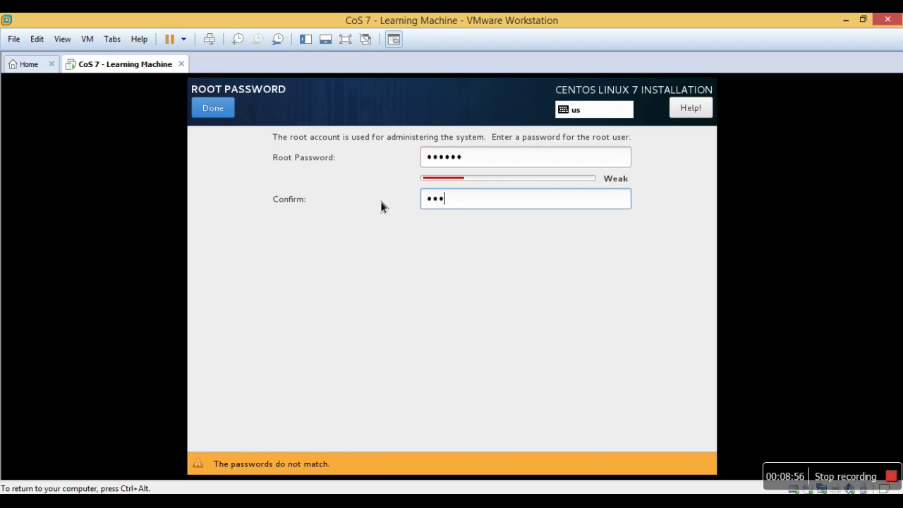
text(••••••)
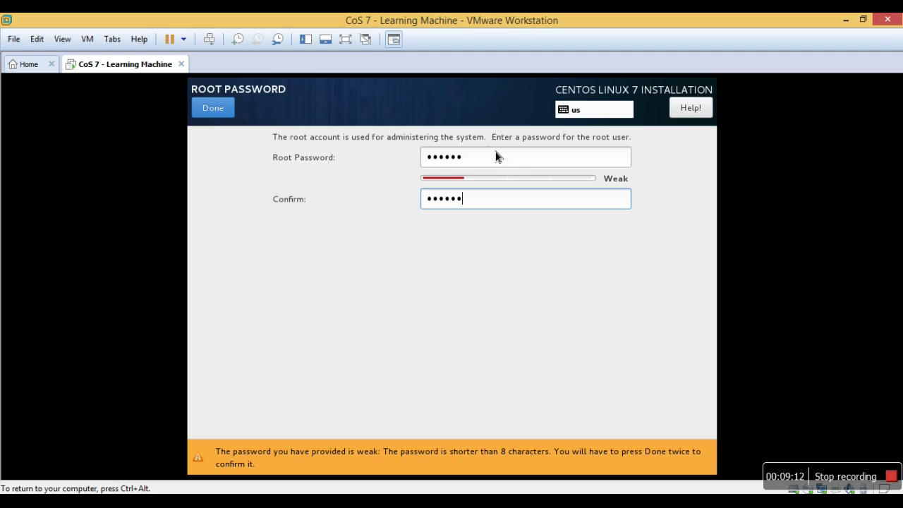
click(515, 166)
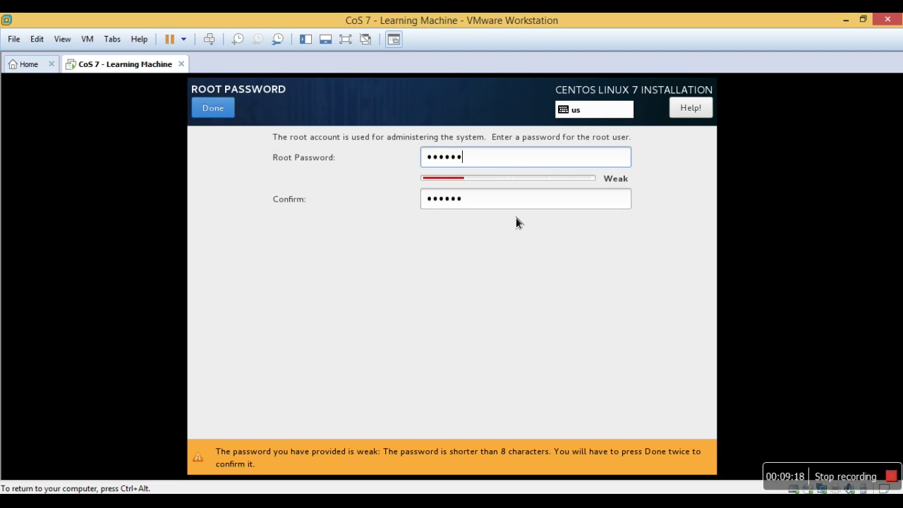
click(231, 116)
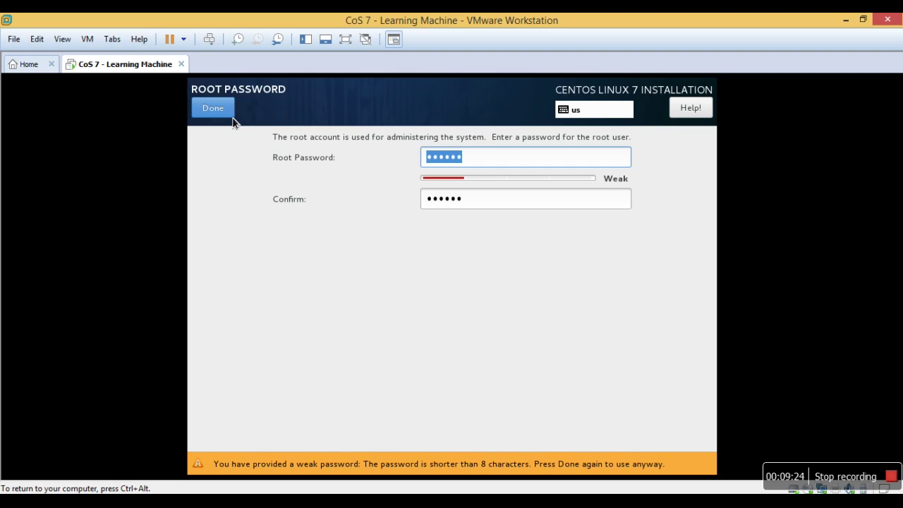
click(232, 116)
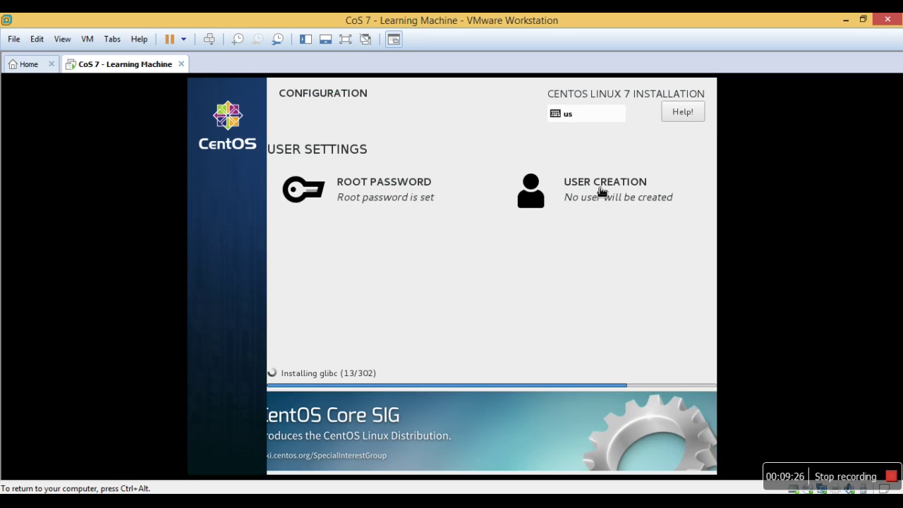
Create the payilagam user with a confirmed six-character password, accepting the weak-password warning.
click(602, 192)
text(p)
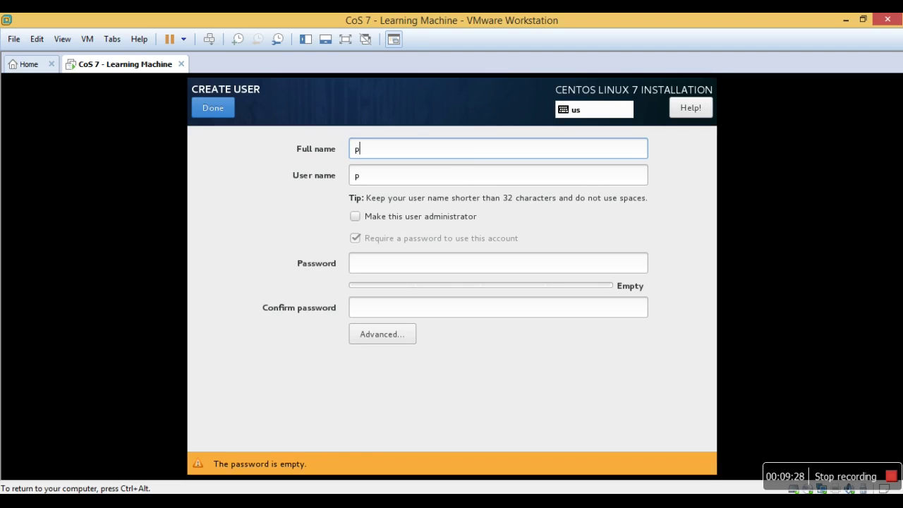
text(ayilagam)
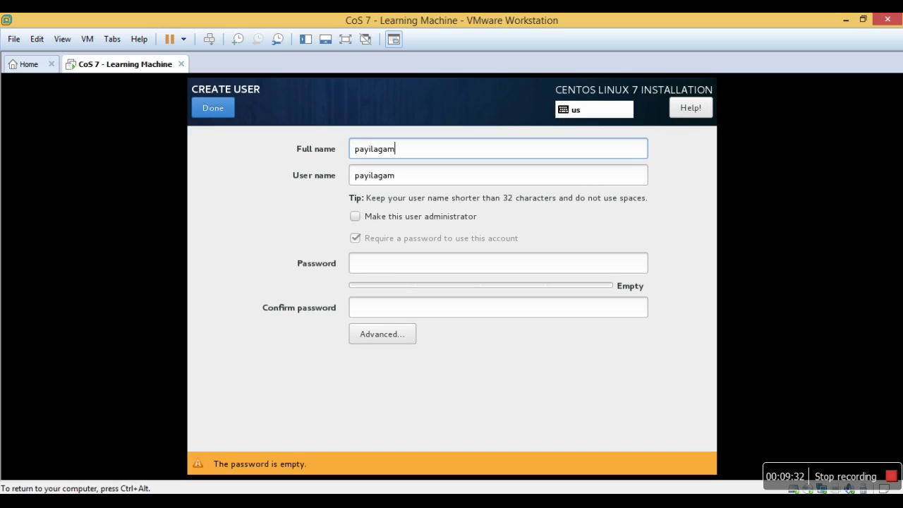
click(455, 264)
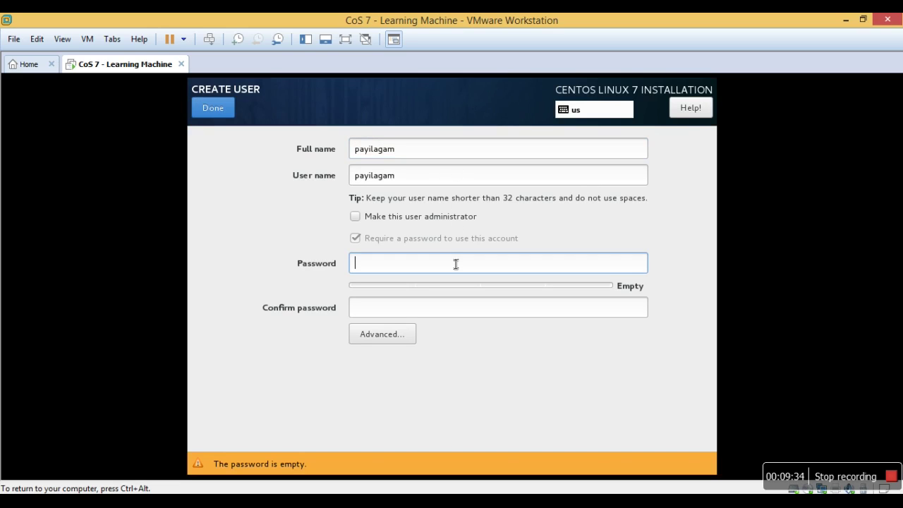
text(123456)
key(Tab)
text(123456)
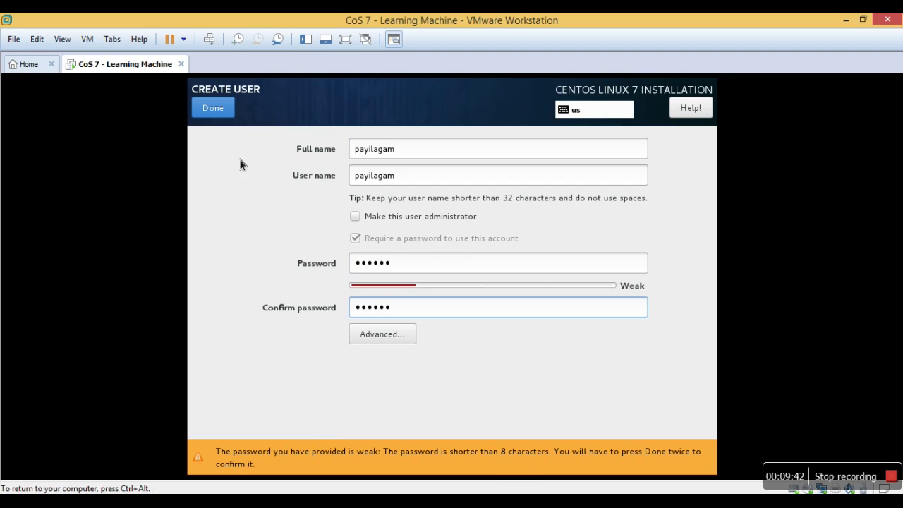
click(220, 108)
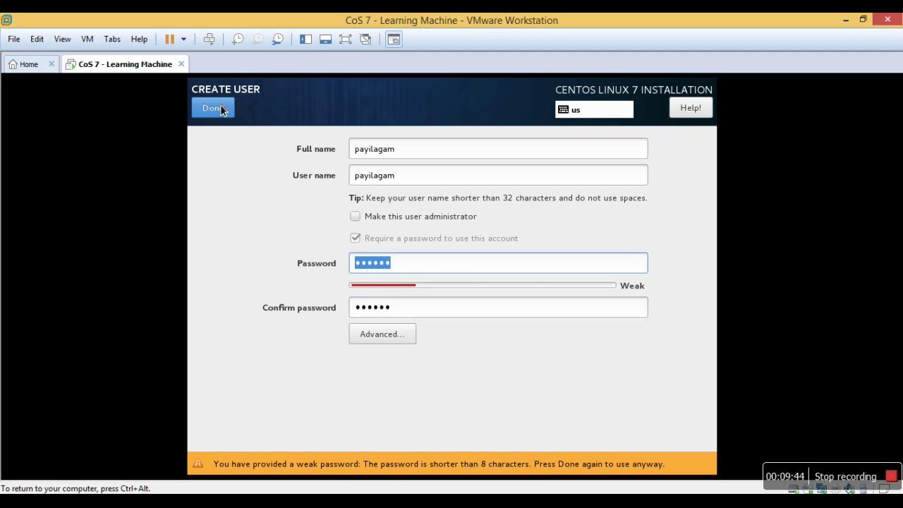
click(221, 107)
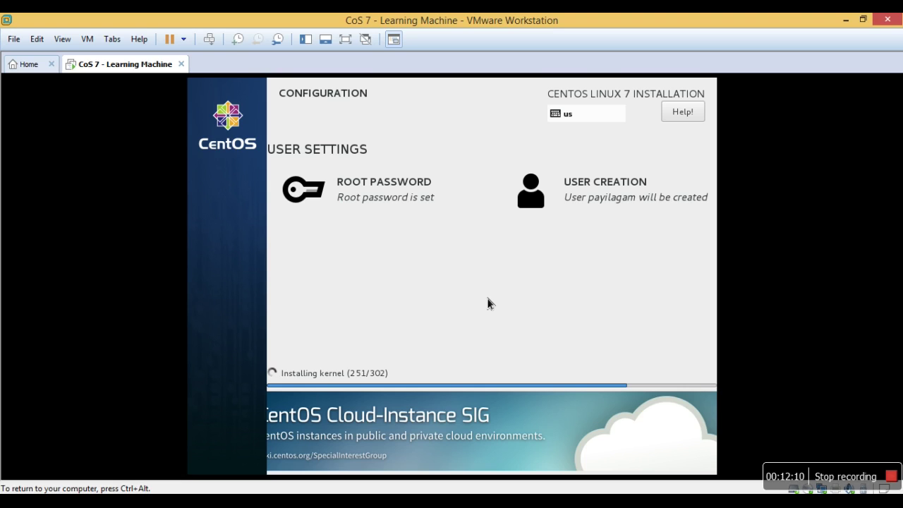
key(ctrl+alt)
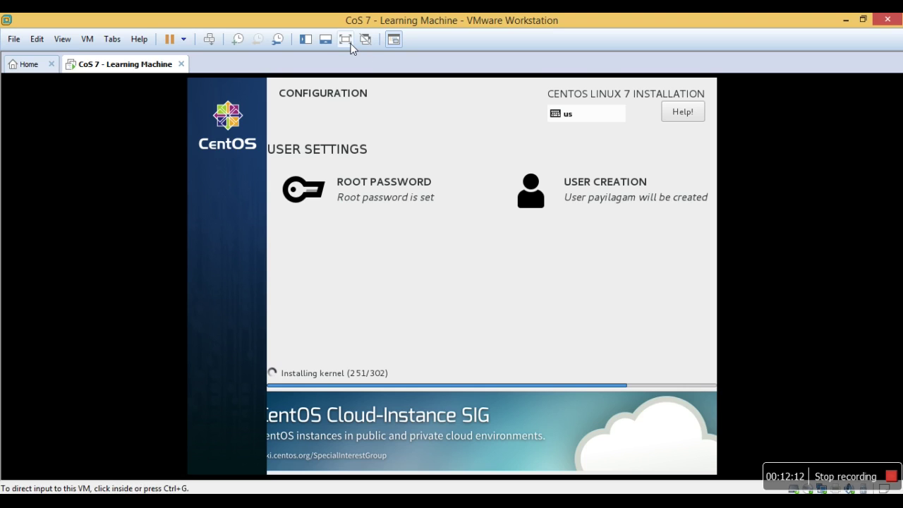
click(345, 40)
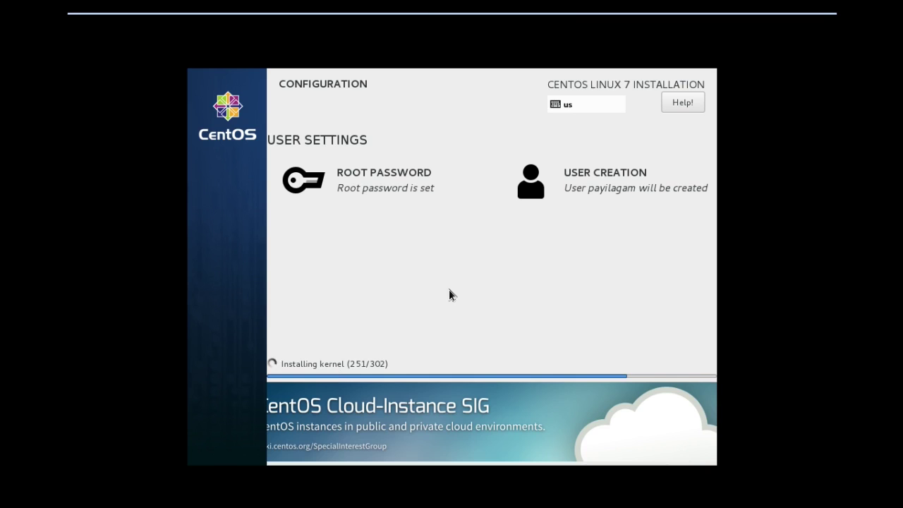
mouse_move(784, 14)
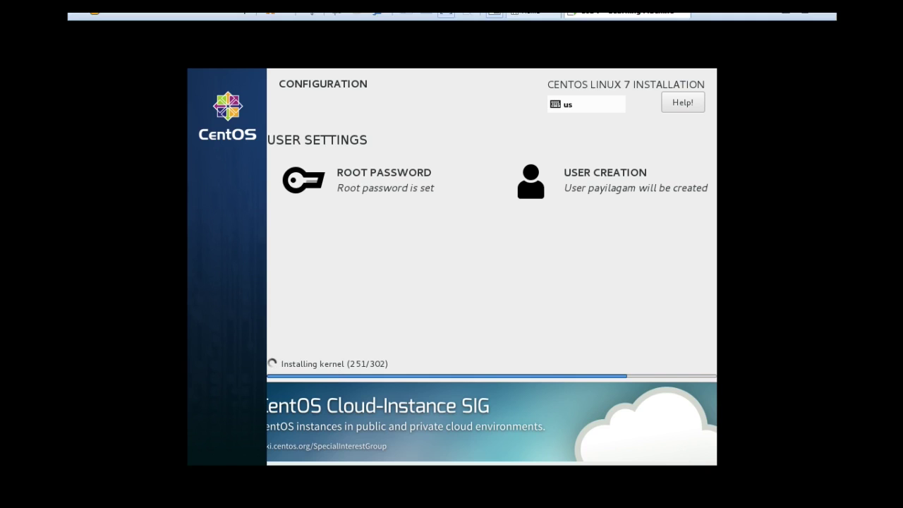
click(804, 22)
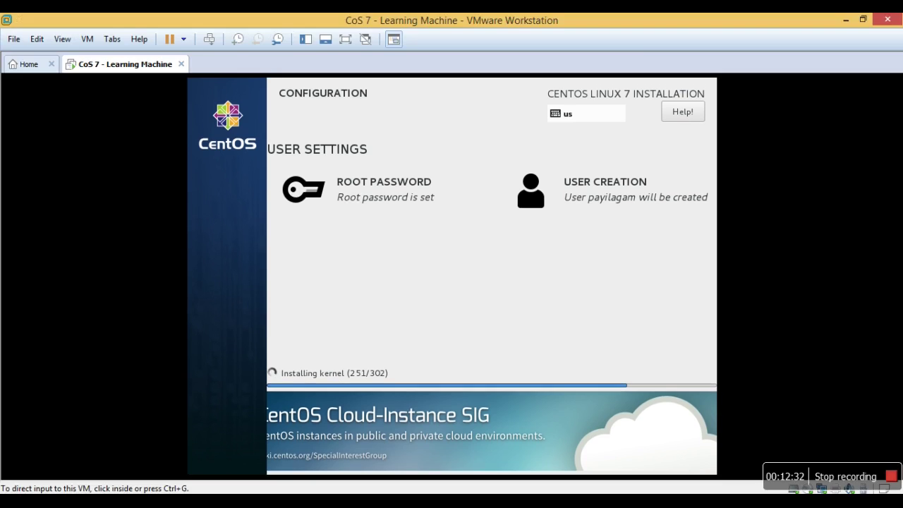
click(660, 244)
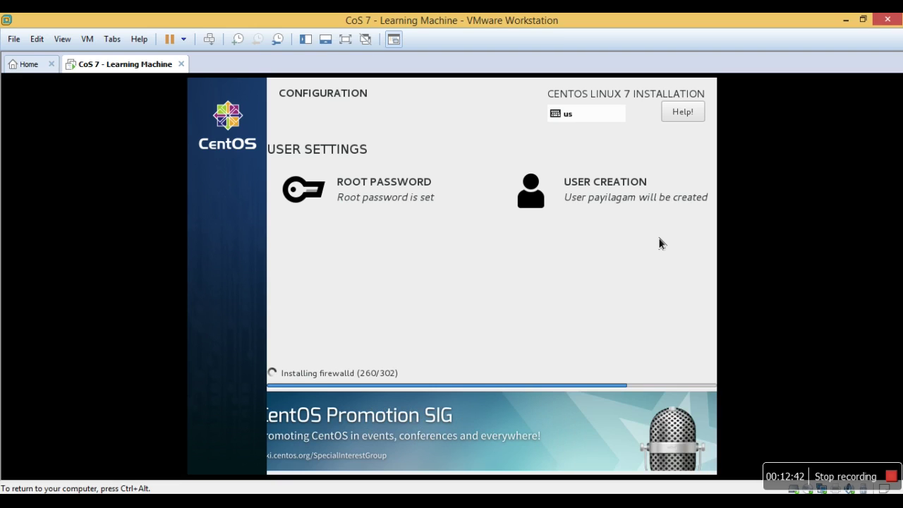
click(345, 38)
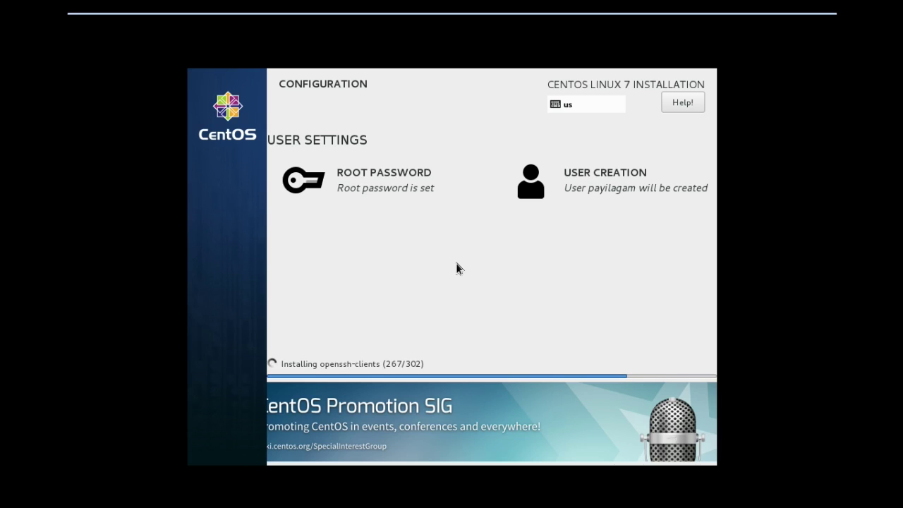
mouse_move(804, 14)
click(804, 25)
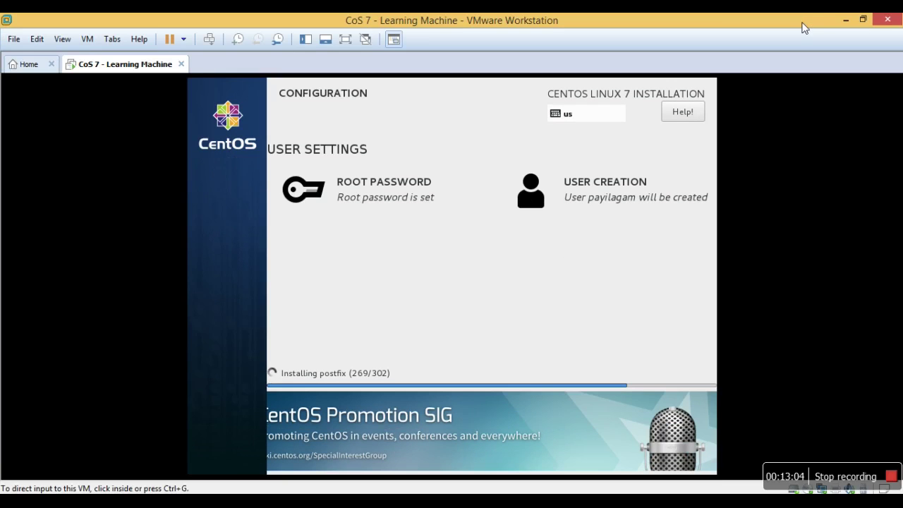